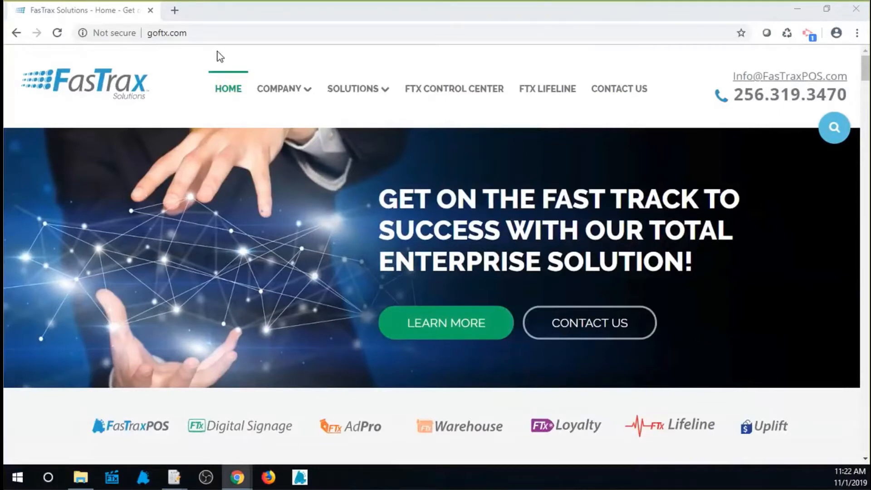
Open the Weekly Training Webinars page from the FTx Lifeline page of the goftx.com site.
{"action": "left_click", "coordinate": [198, 36]}
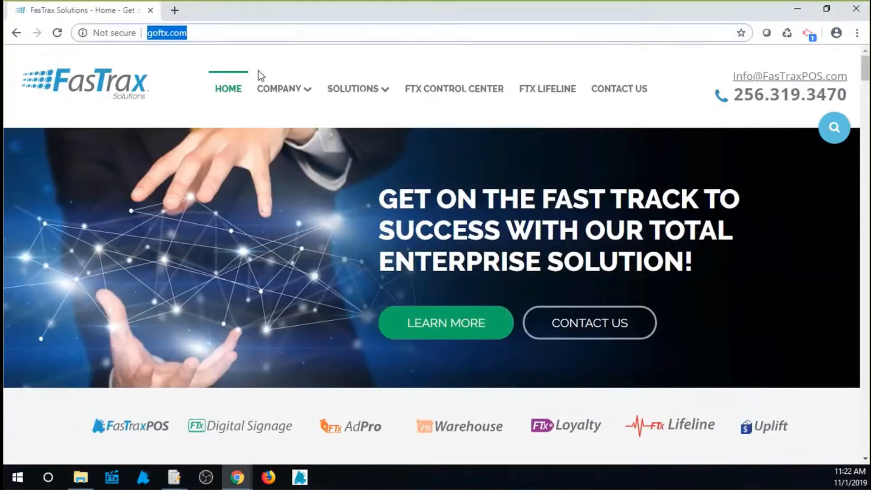
{"action": "left_click", "coordinate": [549, 94]}
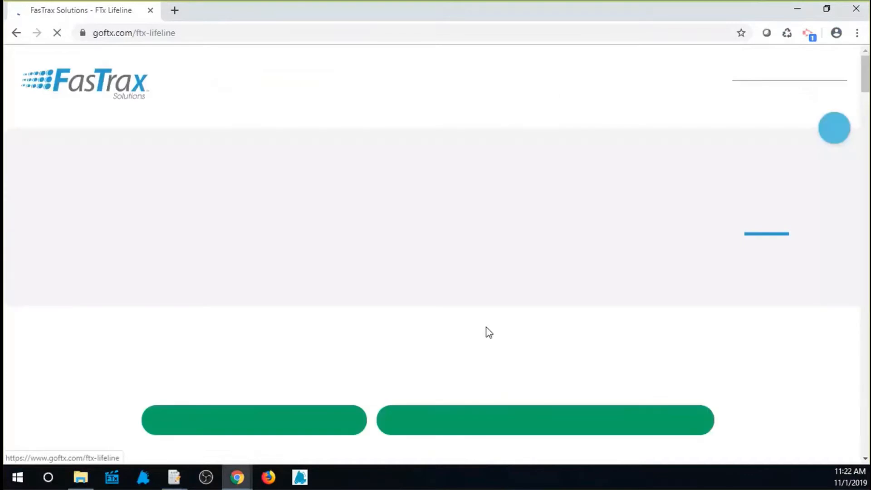
{"action": "scroll", "coordinate": [445, 369], "scroll_direction": "down", "scroll_amount": 5}
{"action": "scroll", "coordinate": [453, 376], "scroll_direction": "down", "scroll_amount": 20}
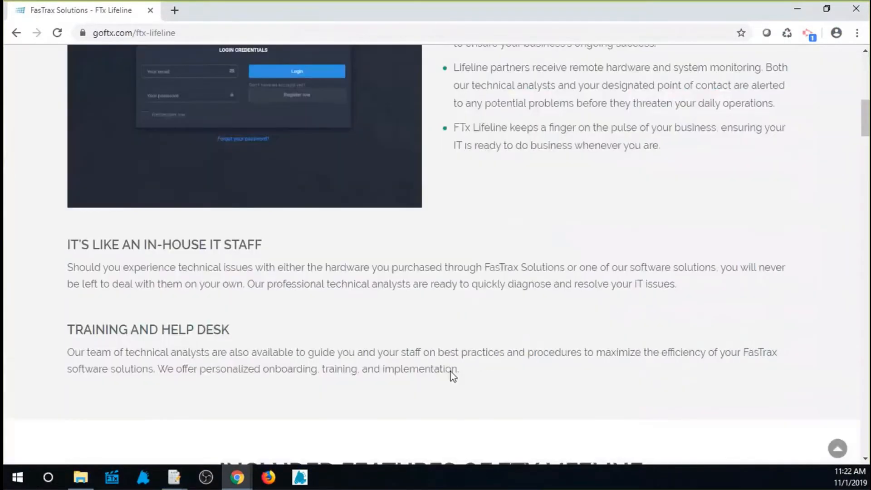
{"action": "scroll", "coordinate": [452, 376], "scroll_direction": "down", "scroll_amount": 1}
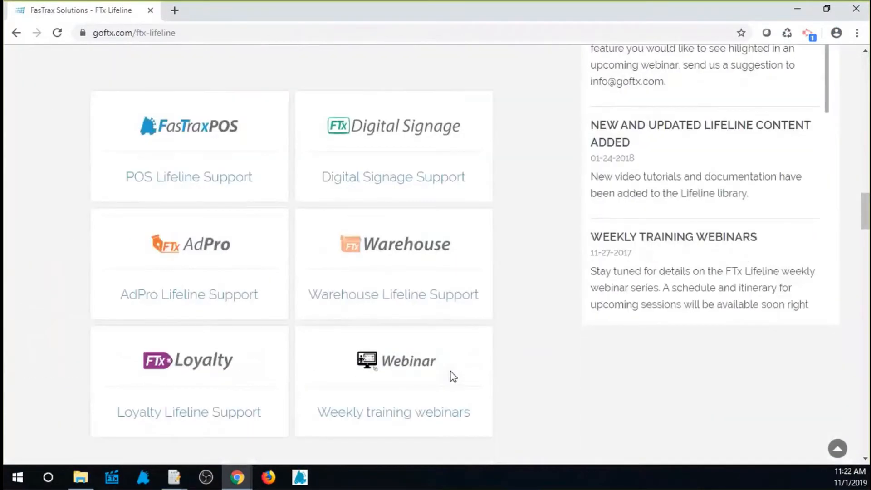
{"action": "left_click", "coordinate": [393, 368]}
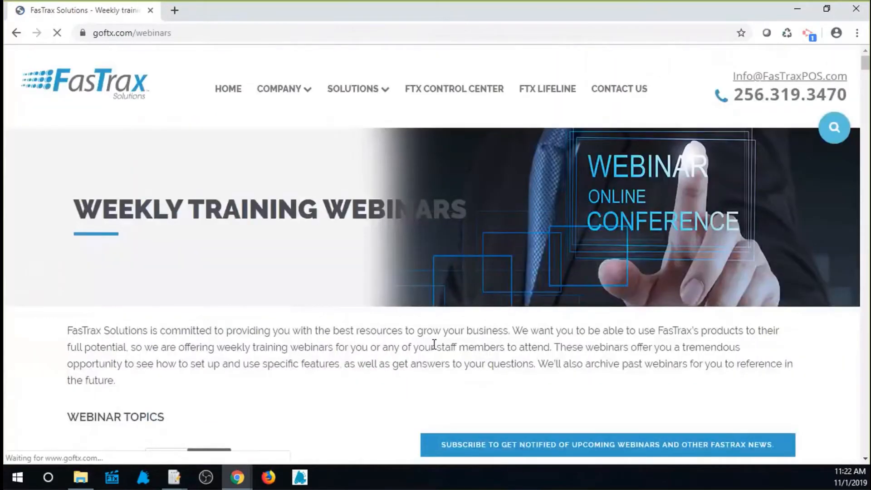
Browse the upcoming and recorded webinars and return to the webinar topics and category filters.
{"action": "scroll", "coordinate": [434, 345], "scroll_direction": "down", "scroll_amount": 11}
{"action": "scroll", "coordinate": [437, 342], "scroll_direction": "down", "scroll_amount": 11}
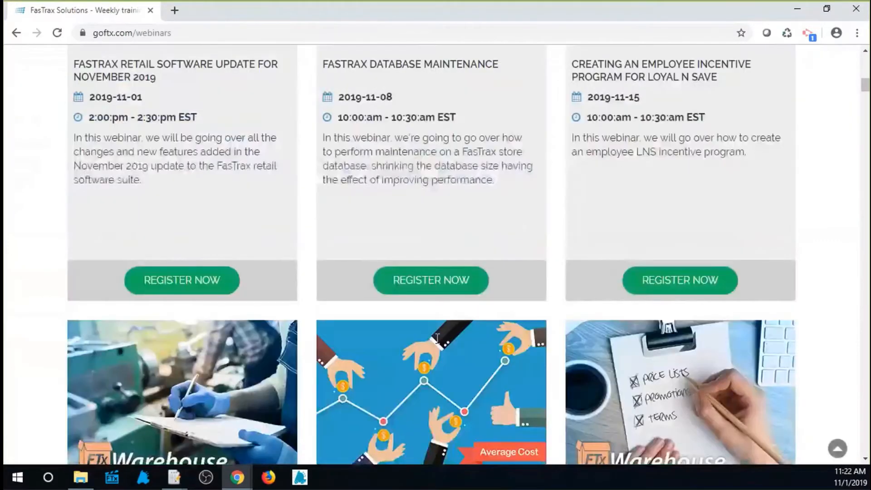
{"action": "scroll", "coordinate": [437, 338], "scroll_direction": "down", "scroll_amount": 11}
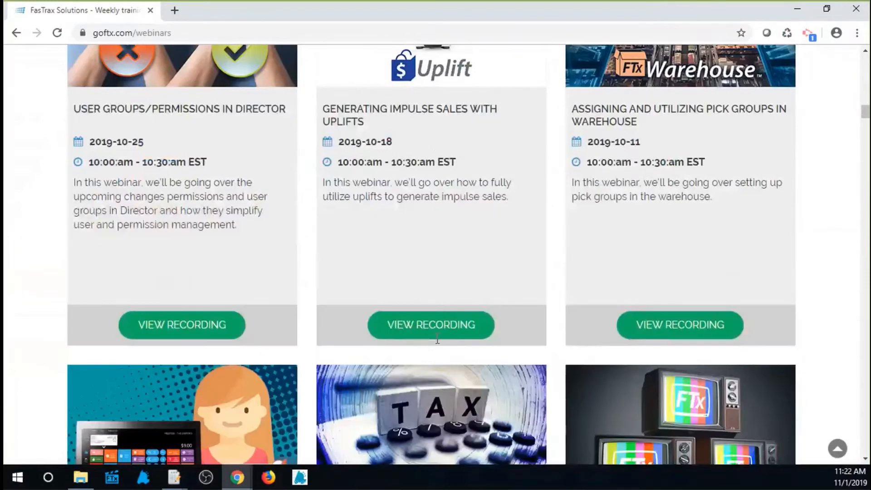
{"action": "scroll", "coordinate": [453, 317], "scroll_direction": "up", "scroll_amount": 10}
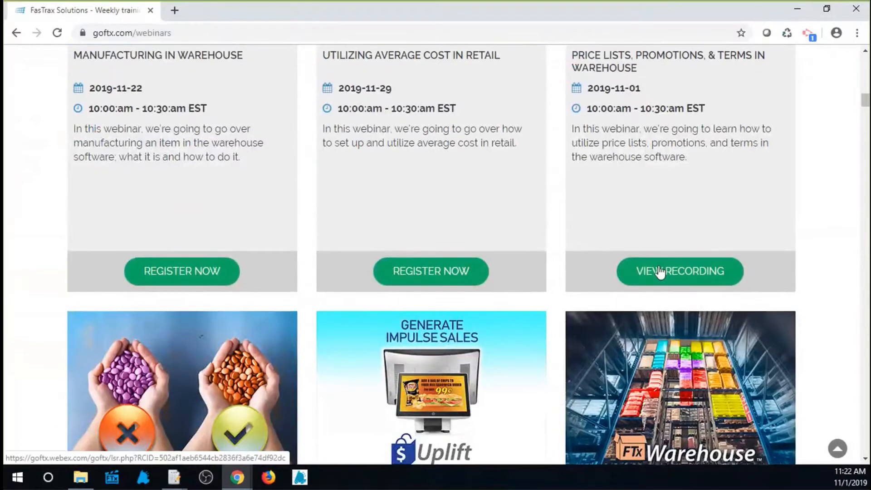
{"action": "scroll", "coordinate": [661, 272], "scroll_direction": "up", "scroll_amount": 7}
{"action": "scroll", "coordinate": [659, 273], "scroll_direction": "up", "scroll_amount": 10}
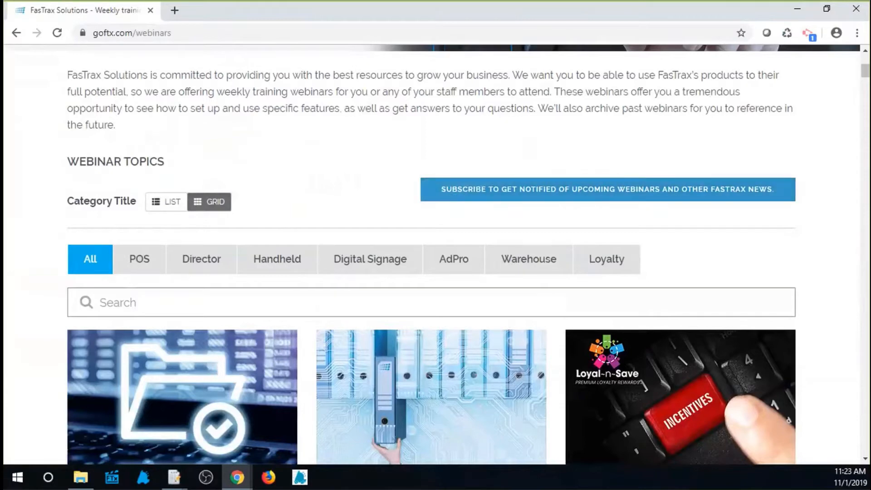
Switch to FasTrax Warehouse and show the existing price lists in Item Maintenance.
{"action": "mouse_move", "coordinate": [177, 482]}
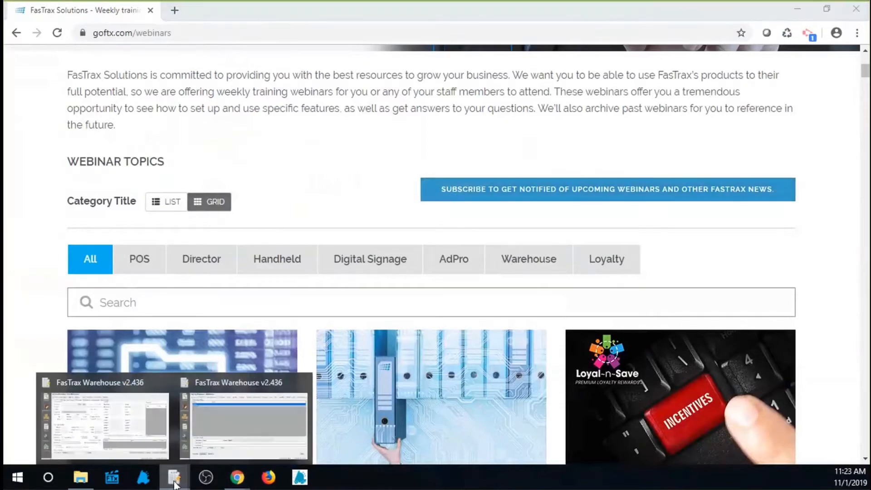
{"action": "left_click", "coordinate": [126, 420]}
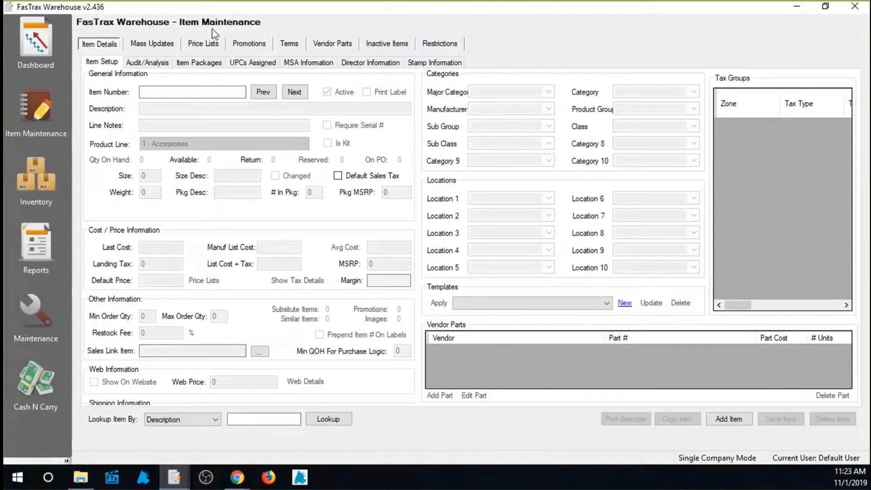
{"action": "left_click", "coordinate": [205, 47]}
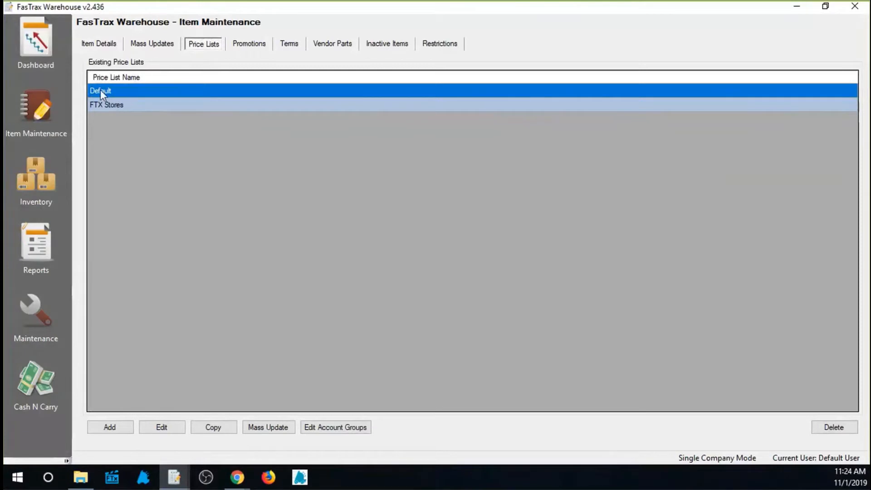
Select the FTX Stores price list, and view the name prompt for adding a price list without adding one.
{"action": "left_click", "coordinate": [112, 105]}
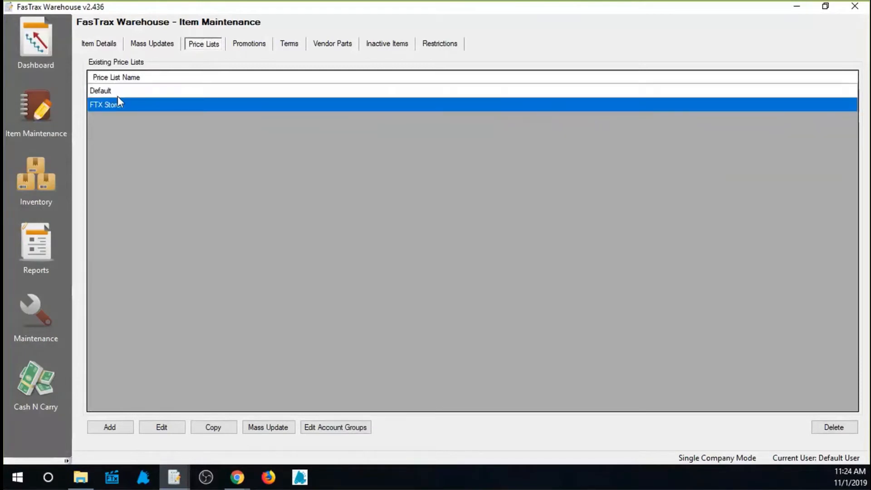
{"action": "left_click", "coordinate": [118, 96]}
{"action": "left_click", "coordinate": [120, 104]}
{"action": "left_click", "coordinate": [117, 427]}
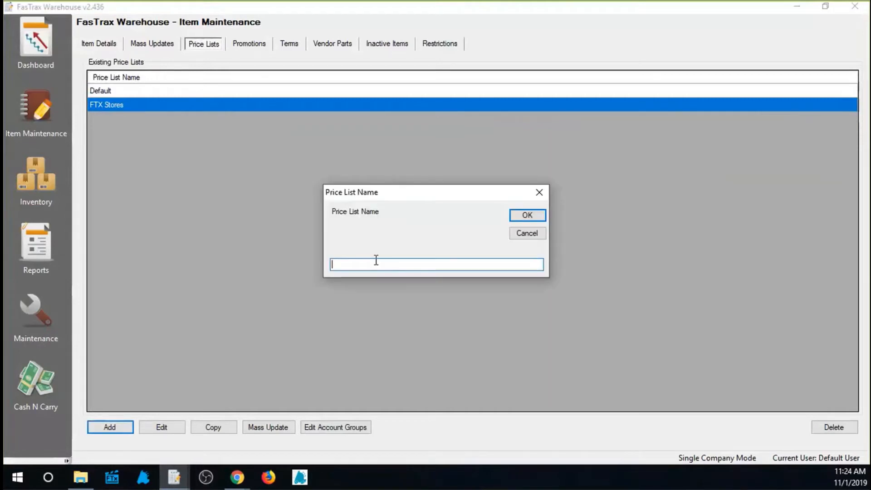
{"action": "left_click", "coordinate": [539, 192]}
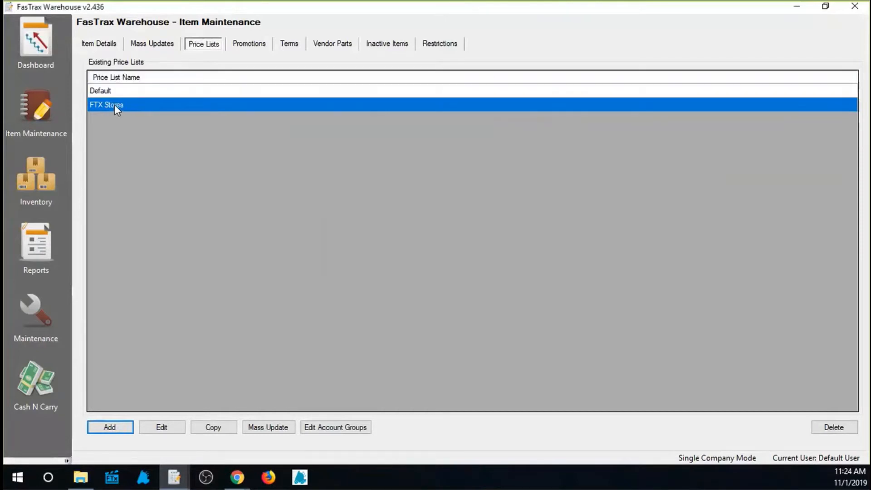
Open the FTX Stores price list details and examine the price types of its product lines.
{"action": "left_click", "coordinate": [162, 428]}
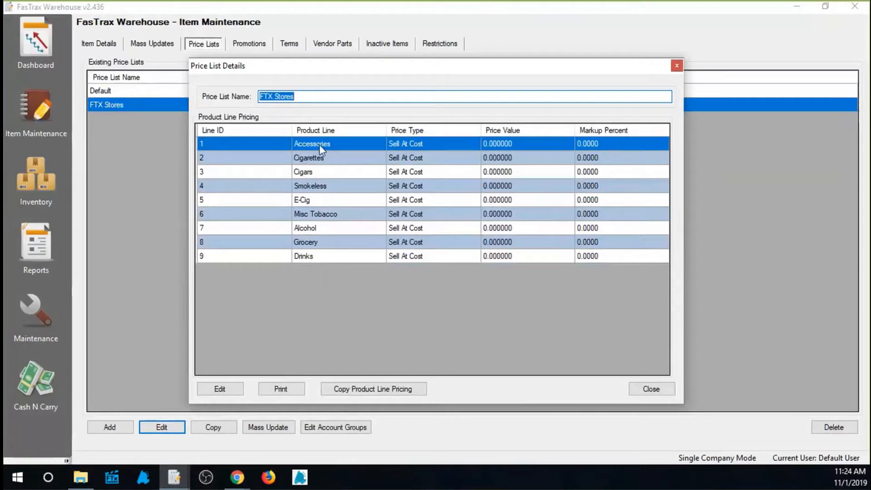
{"action": "left_click", "coordinate": [317, 160]}
{"action": "left_click", "coordinate": [315, 173]}
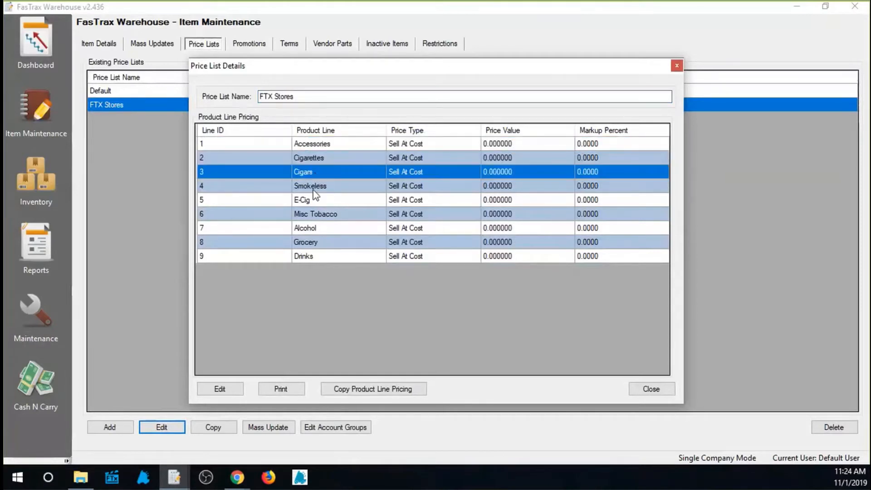
{"action": "left_click", "coordinate": [313, 190]}
{"action": "left_click", "coordinate": [320, 200]}
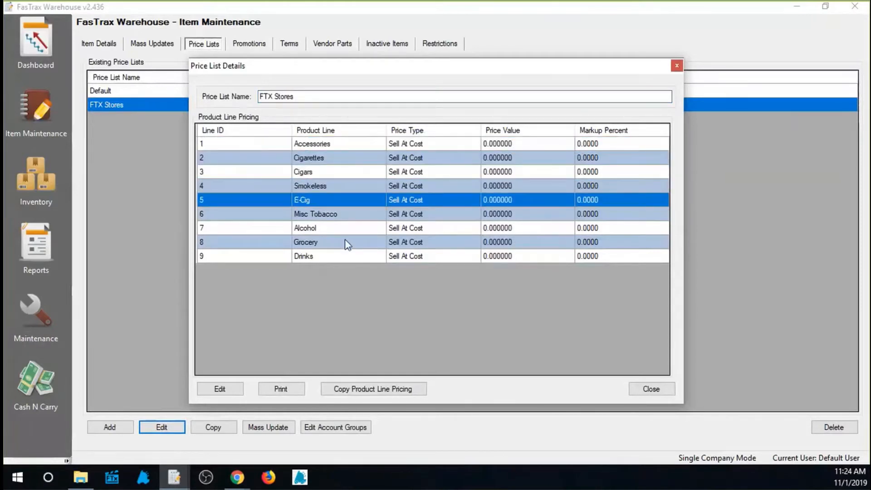
{"action": "left_click", "coordinate": [419, 145]}
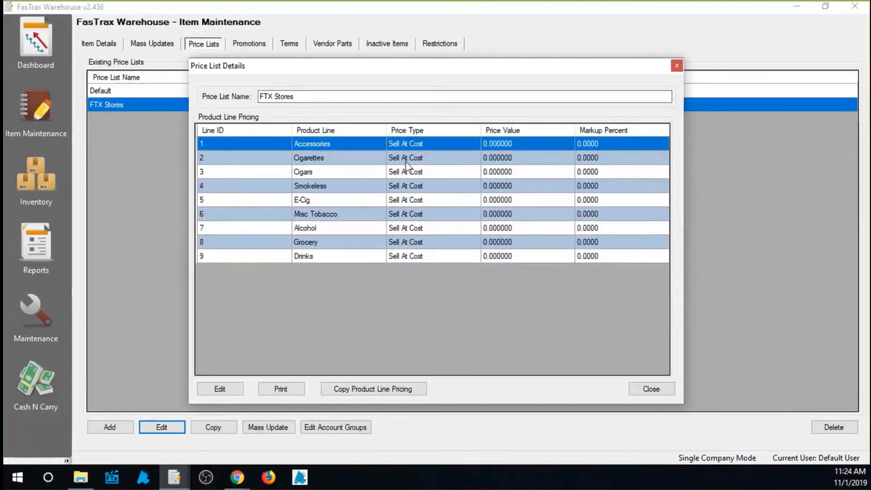
{"action": "left_click", "coordinate": [410, 161]}
{"action": "left_click", "coordinate": [413, 175]}
{"action": "left_click", "coordinate": [413, 189]}
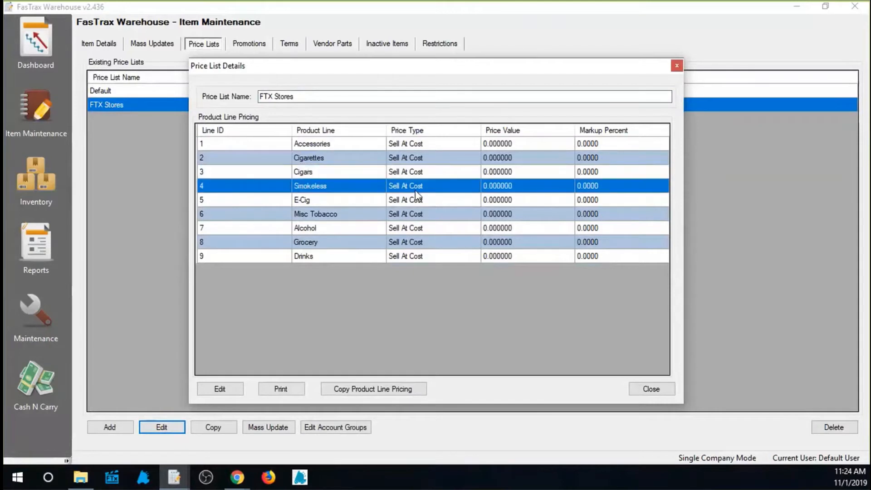
{"action": "left_click", "coordinate": [405, 143]}
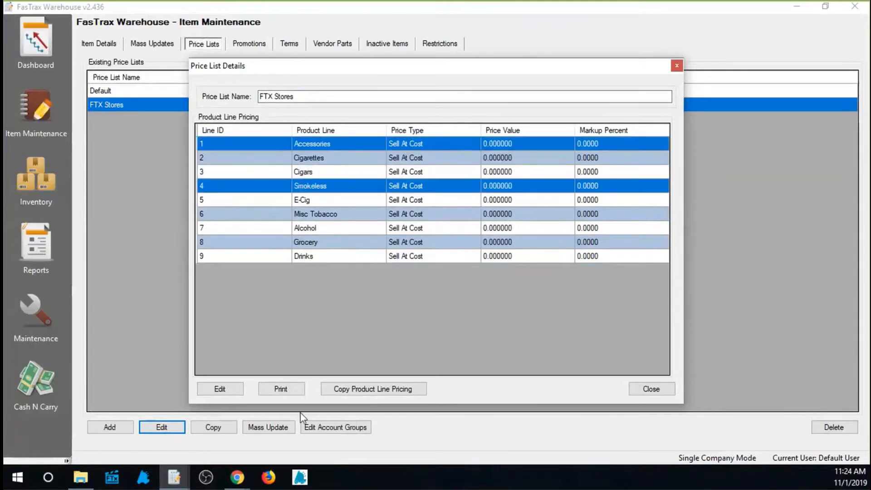
{"action": "left_click", "coordinate": [236, 392]}
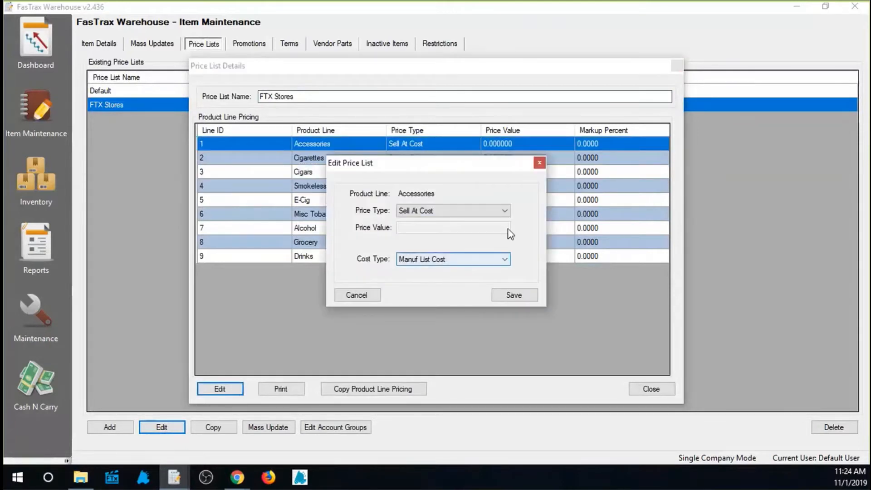
{"action": "left_click", "coordinate": [504, 211]}
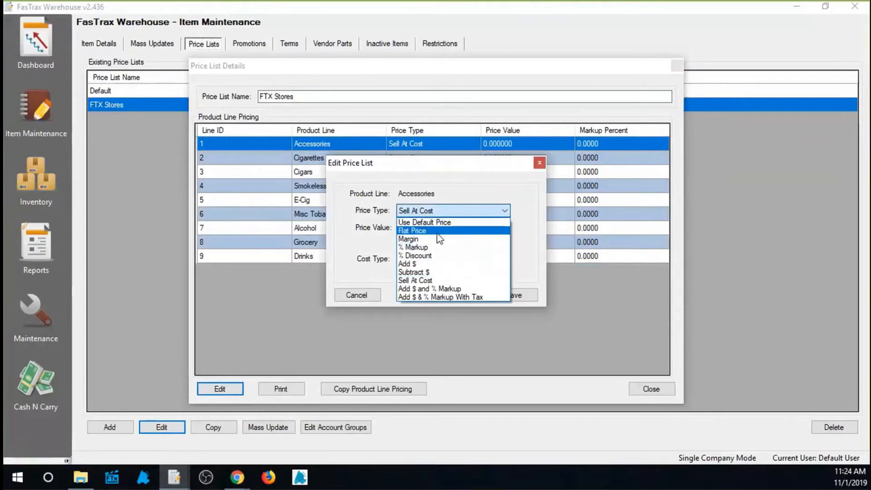
{"action": "left_click", "coordinate": [422, 222]}
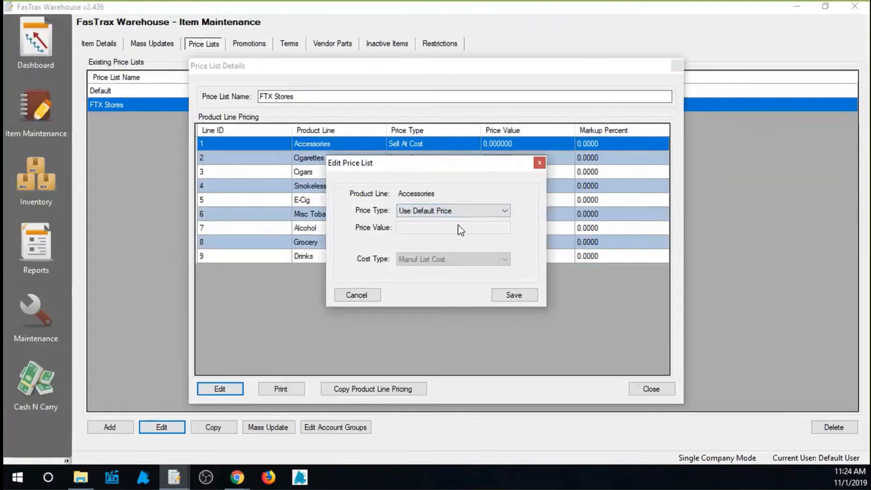
{"action": "left_click", "coordinate": [375, 295]}
{"action": "left_click", "coordinate": [677, 66]}
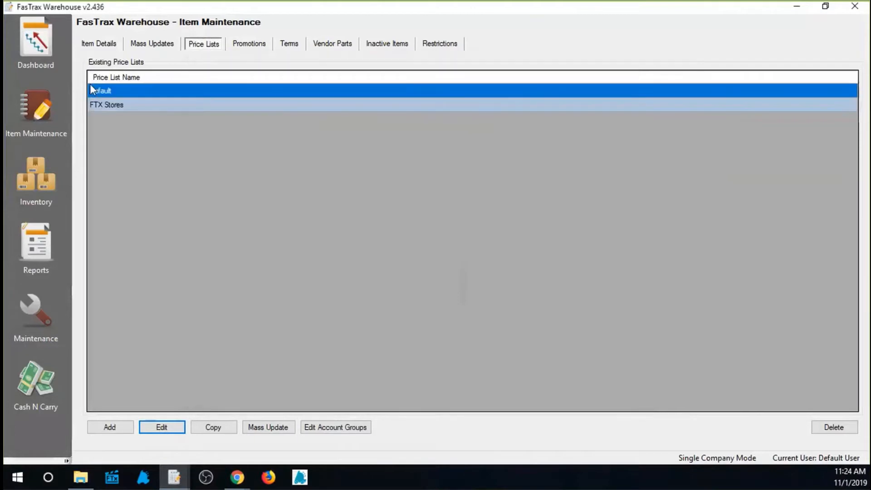
{"action": "left_click", "coordinate": [112, 45]}
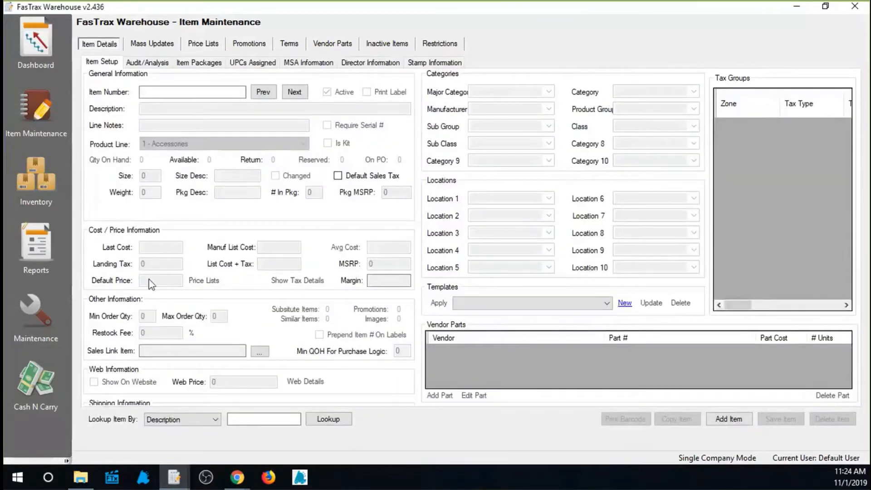
{"action": "left_click", "coordinate": [215, 92]}
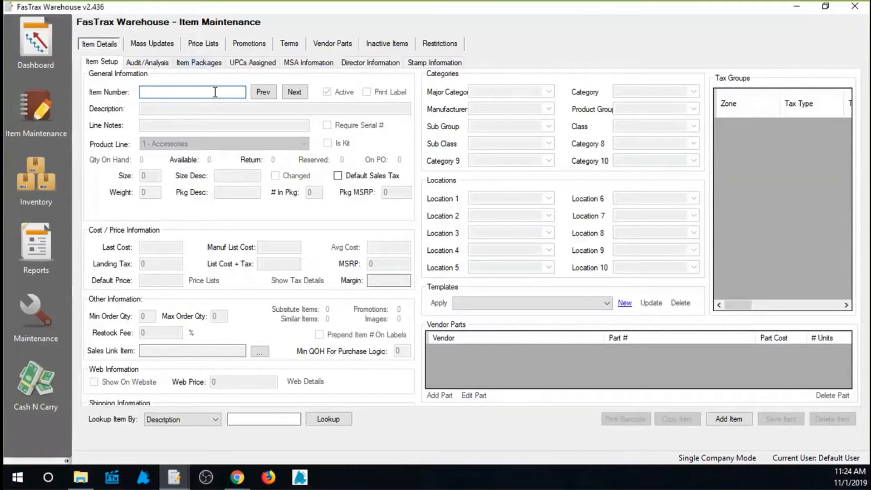
{"action": "type", "text": "012300112130"}
{"action": "key", "text": "Return"}
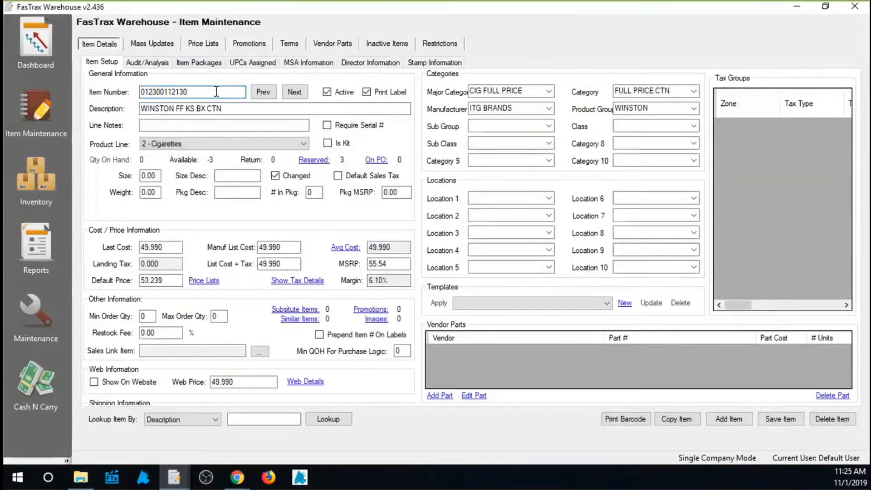
{"action": "left_click_drag", "start_coordinate": [182, 281], "coordinate": [122, 284]}
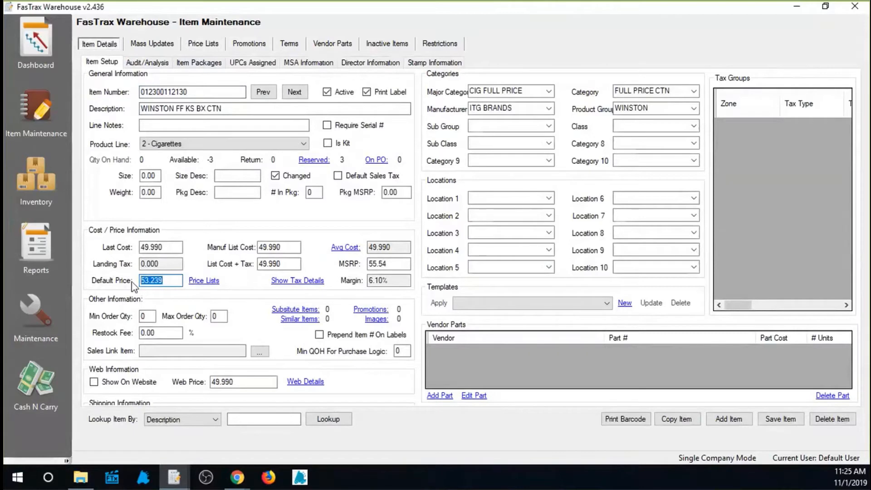
Open the FTX Stores price list details and bring up the Cigarettes product line's pricing for editing.
{"action": "left_click", "coordinate": [204, 44]}
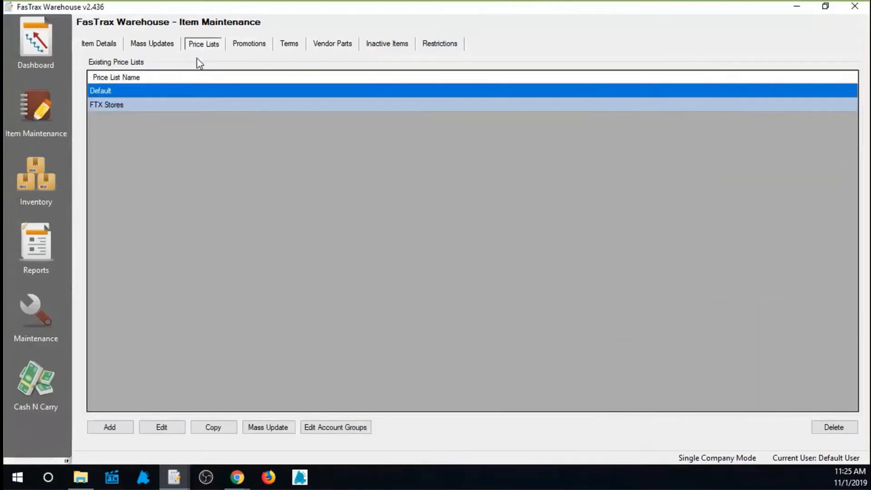
{"action": "left_click", "coordinate": [140, 108]}
{"action": "left_click", "coordinate": [166, 433]}
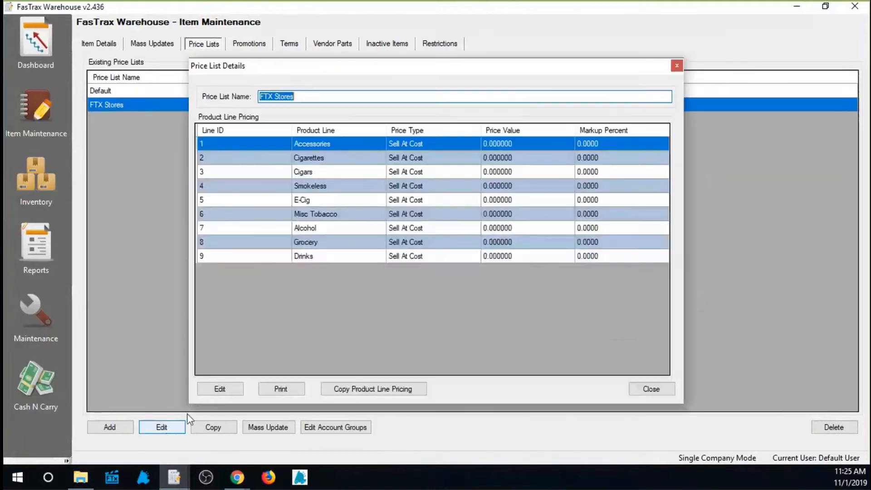
{"action": "left_click", "coordinate": [410, 158]}
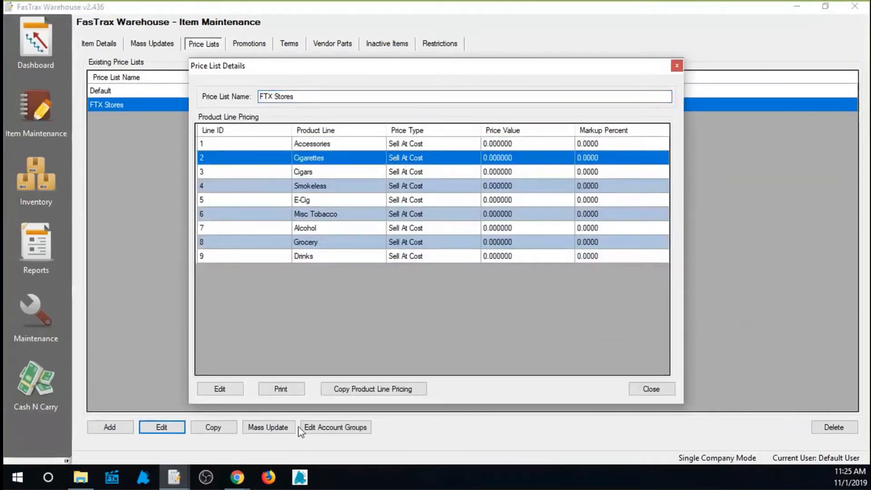
{"action": "left_click", "coordinate": [242, 390]}
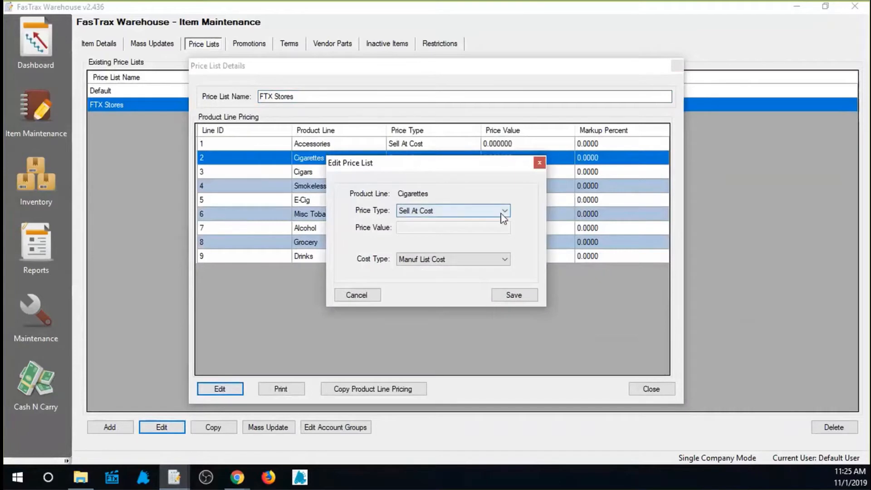
Try the Flat Price type with a price value of 40 for the Cigarettes product line.
{"action": "left_click", "coordinate": [503, 212]}
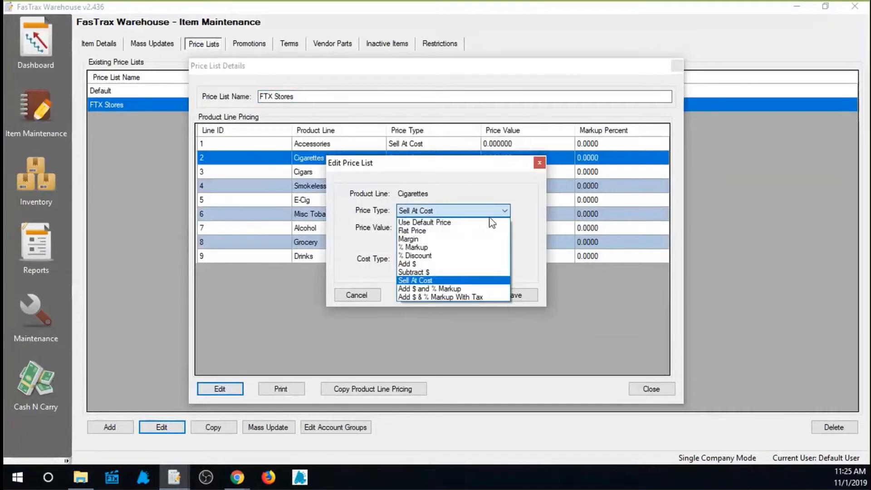
{"action": "left_click", "coordinate": [466, 231]}
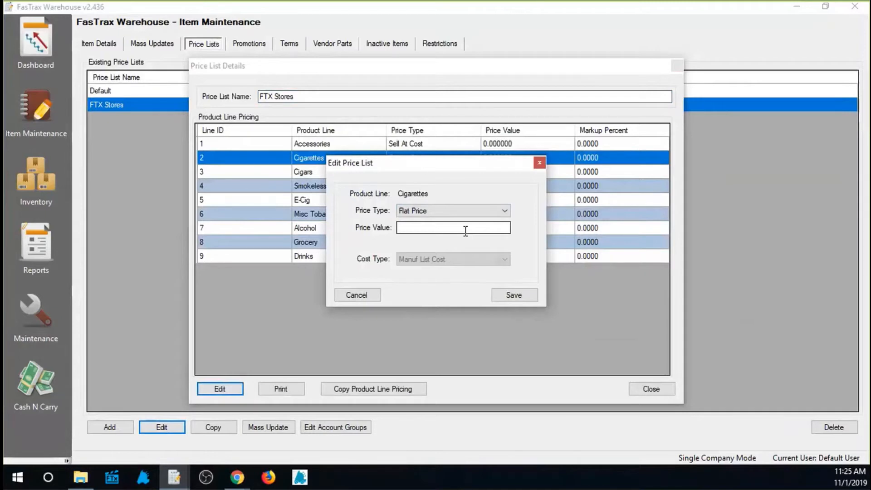
{"action": "left_click", "coordinate": [442, 230]}
{"action": "type", "text": "40"}
Set the Cigarettes pricing to Margin with a price value of 6 based on Manuf List Cost, and save it.
{"action": "left_click", "coordinate": [506, 211]}
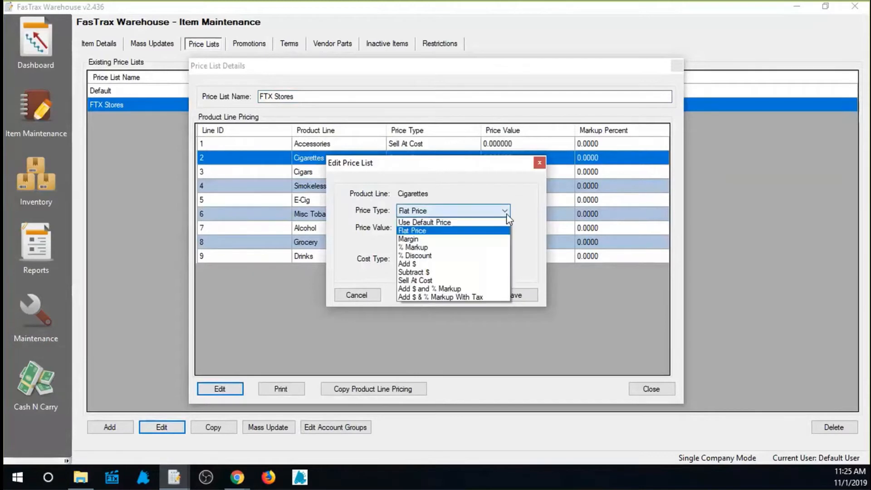
{"action": "left_click", "coordinate": [484, 240]}
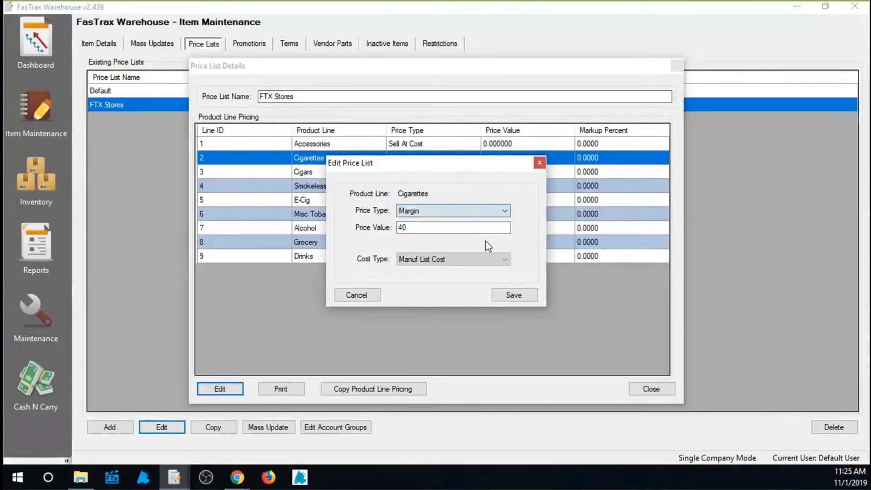
{"action": "double_click", "coordinate": [422, 227]}
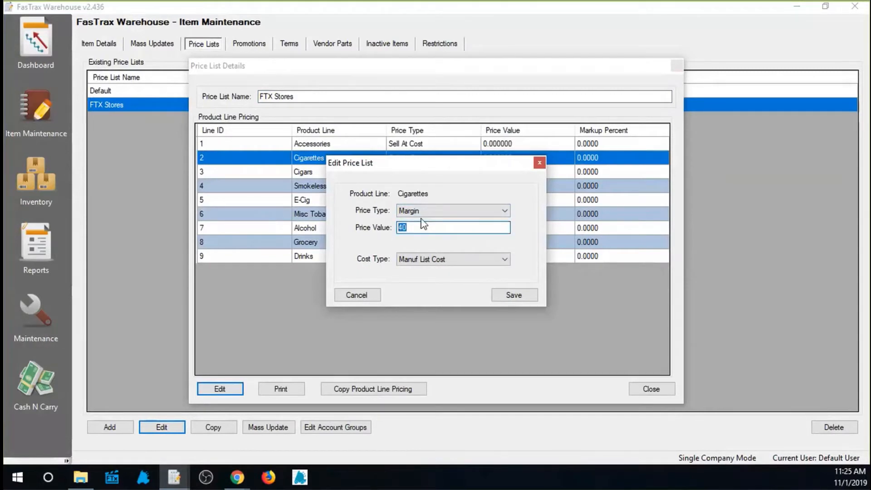
{"action": "type", "text": "6"}
{"action": "left_click_drag", "start_coordinate": [422, 228], "coordinate": [374, 236]}
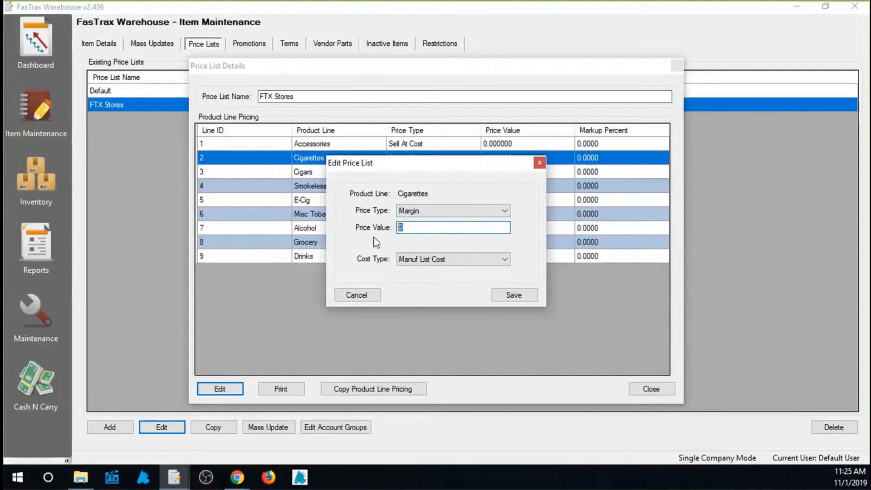
{"action": "left_click", "coordinate": [439, 260]}
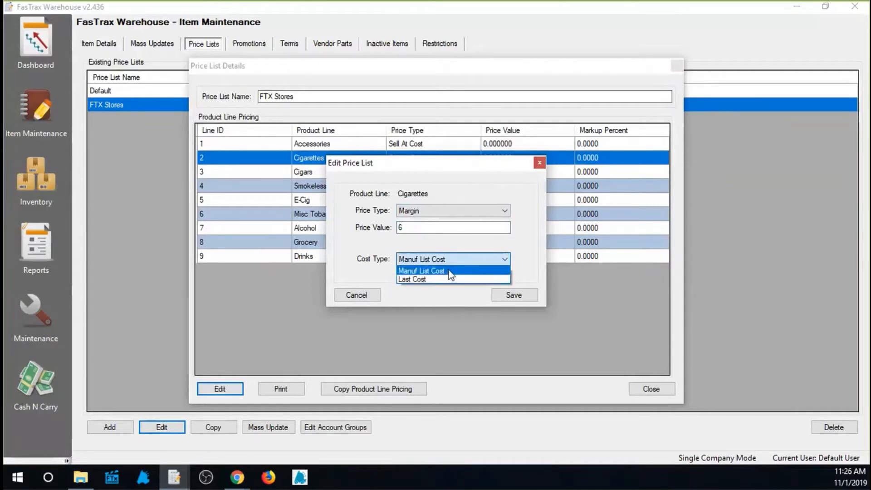
{"action": "left_click", "coordinate": [451, 272]}
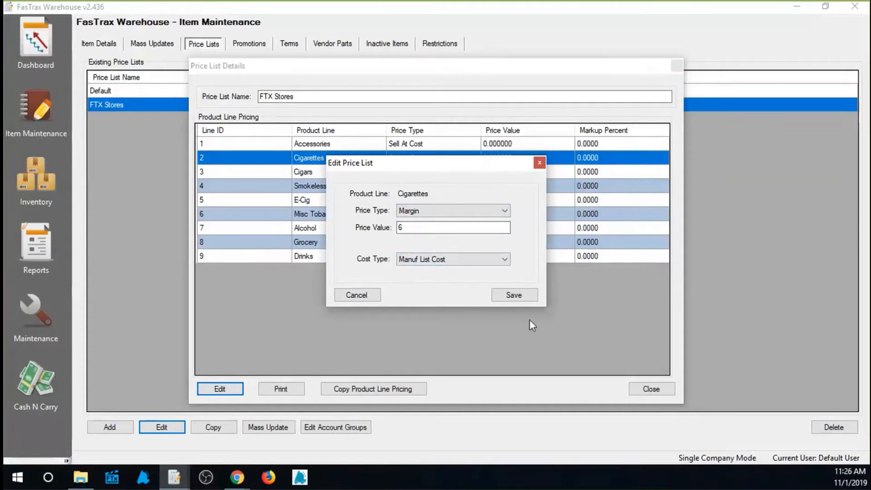
{"action": "left_click", "coordinate": [520, 300]}
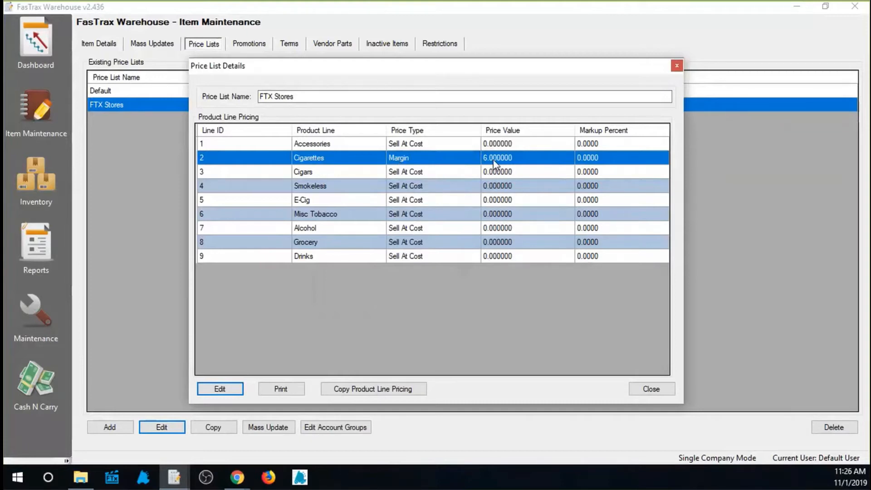
Reopen the Cigarettes pricing and try the % Discount and % Markup price types, basing the markup on Last Cost.
{"action": "left_click", "coordinate": [228, 386]}
{"action": "left_click", "coordinate": [502, 211]}
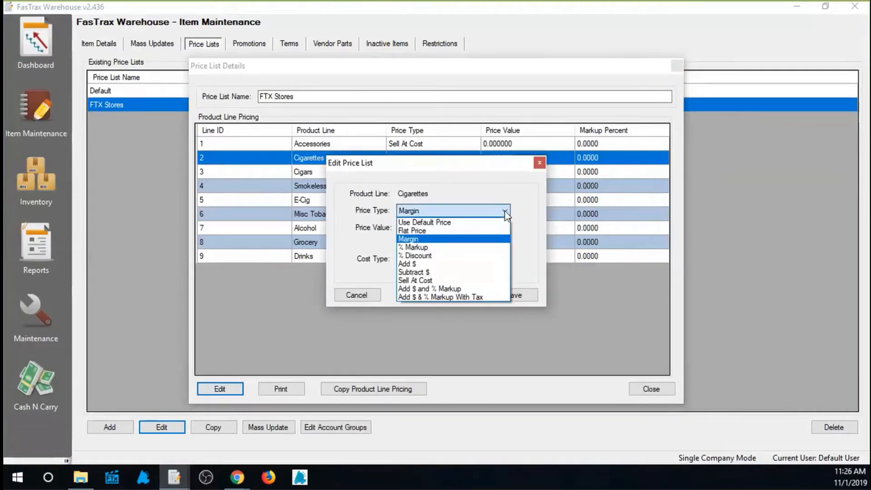
{"action": "left_click", "coordinate": [431, 248]}
{"action": "left_click", "coordinate": [461, 213]}
{"action": "left_click", "coordinate": [433, 249]}
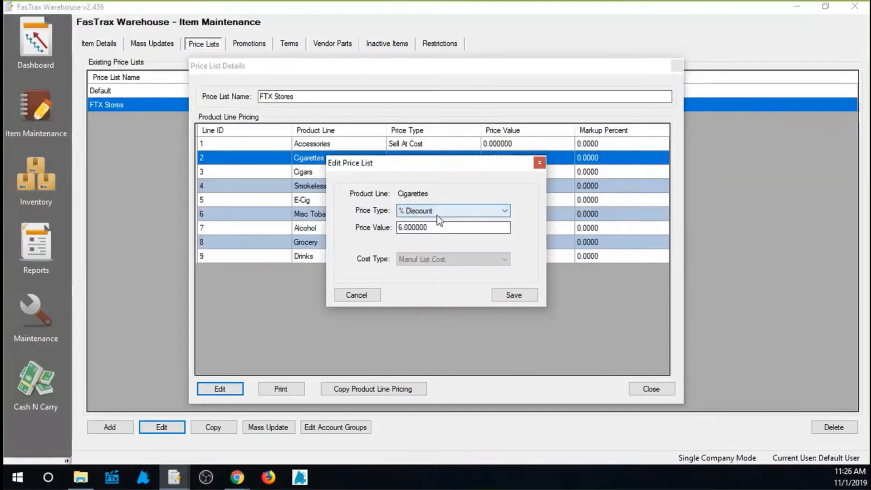
{"action": "left_click", "coordinate": [458, 212]}
{"action": "left_click", "coordinate": [423, 249]}
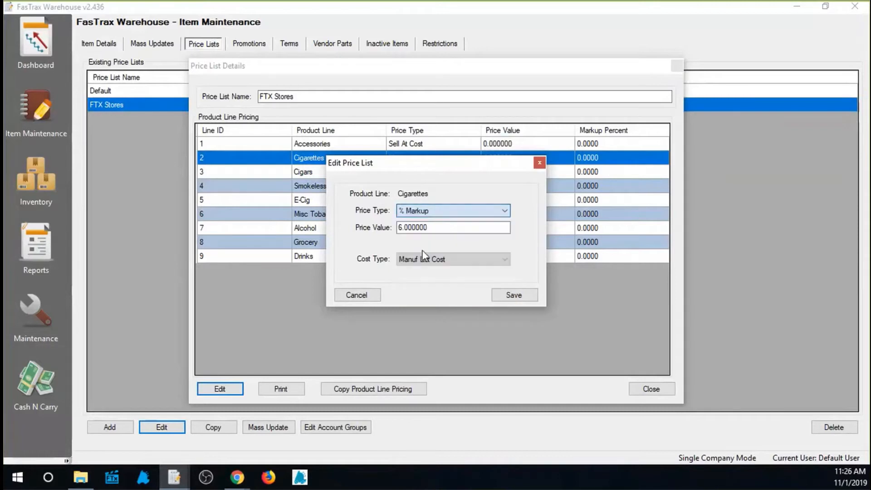
{"action": "left_click", "coordinate": [458, 259]}
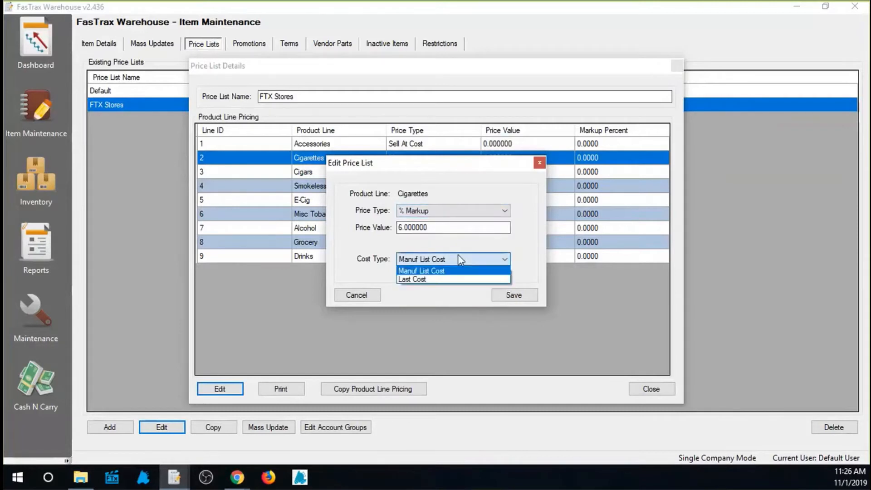
{"action": "left_click", "coordinate": [417, 283]}
{"action": "left_click", "coordinate": [438, 260]}
Try the Add $ and Subtract $ price types for the Cigarettes product line.
{"action": "left_click", "coordinate": [497, 215]}
{"action": "left_click", "coordinate": [497, 215]}
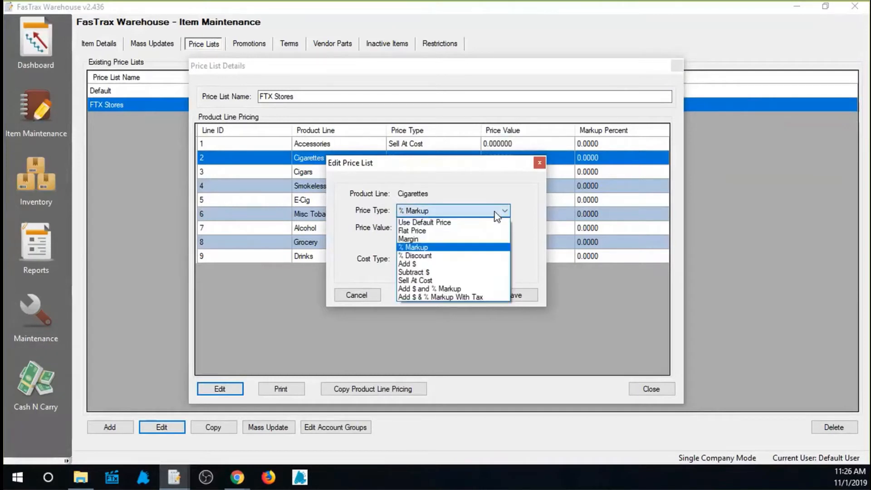
{"action": "left_click", "coordinate": [446, 267]}
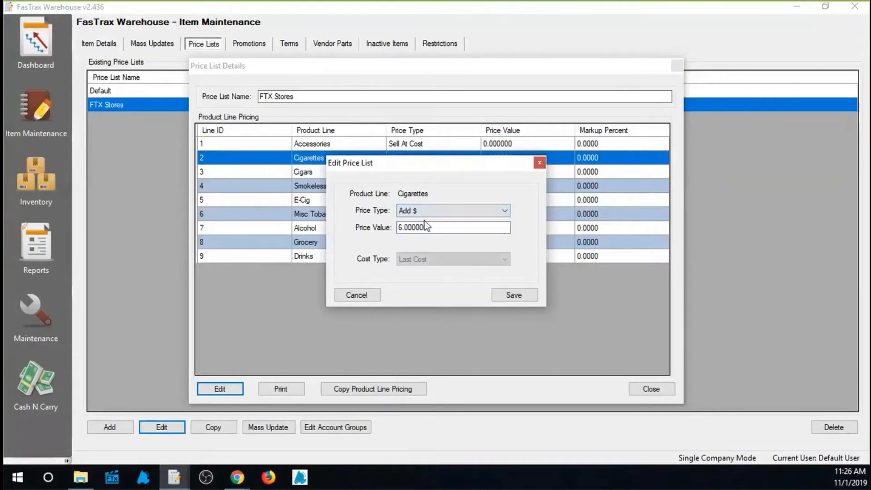
{"action": "left_click", "coordinate": [429, 211]}
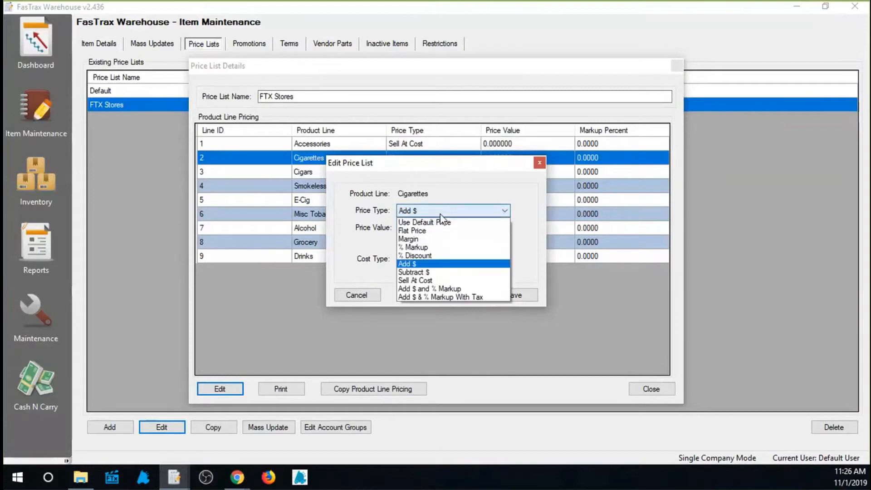
{"action": "left_click", "coordinate": [435, 273]}
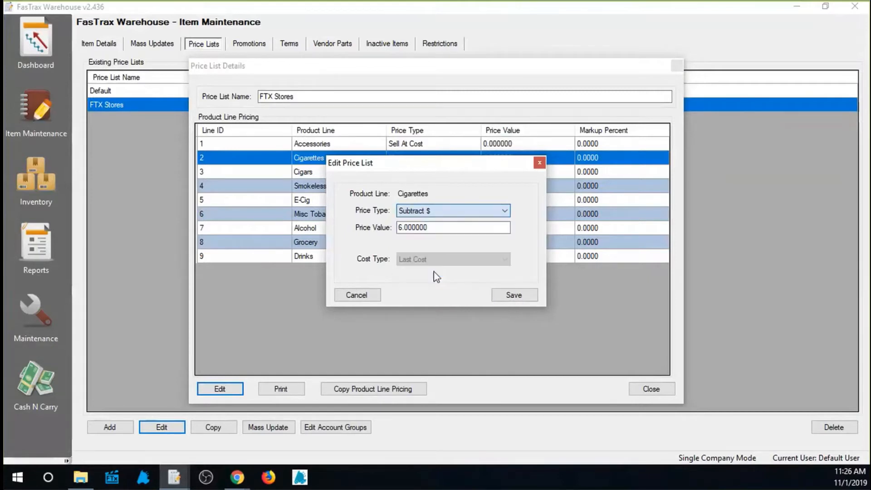
{"action": "left_click", "coordinate": [451, 210]}
{"action": "left_click", "coordinate": [520, 195]}
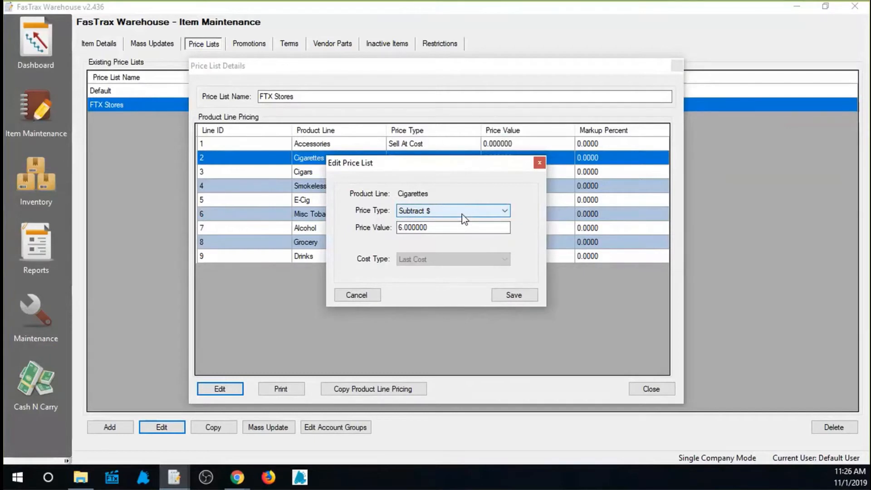
Set the Cigarettes pricing to Sell At Cost with Last Cost as the cost type, and save it.
{"action": "left_click", "coordinate": [482, 217]}
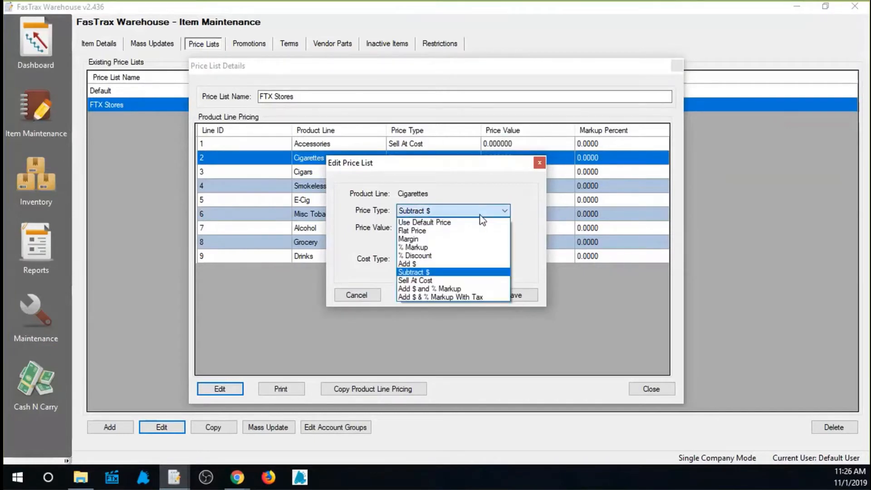
{"action": "left_click", "coordinate": [451, 281]}
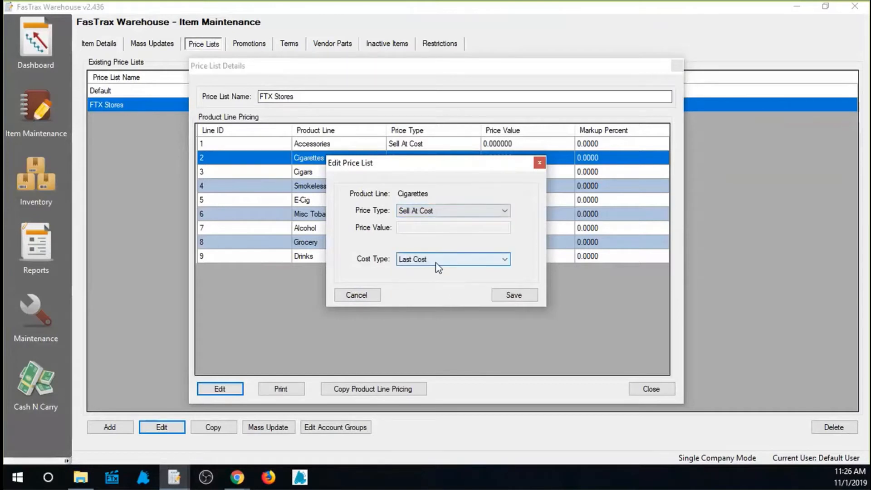
{"action": "left_click", "coordinate": [482, 261]}
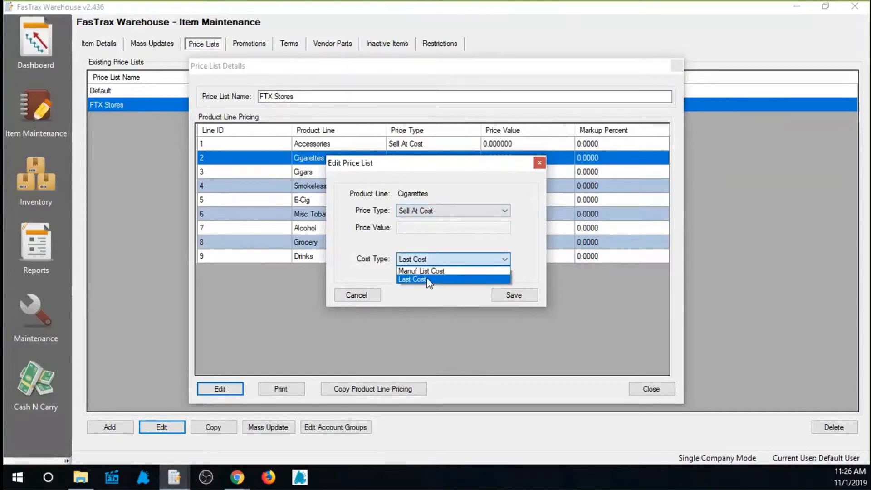
{"action": "left_click", "coordinate": [450, 279]}
{"action": "left_click", "coordinate": [504, 293]}
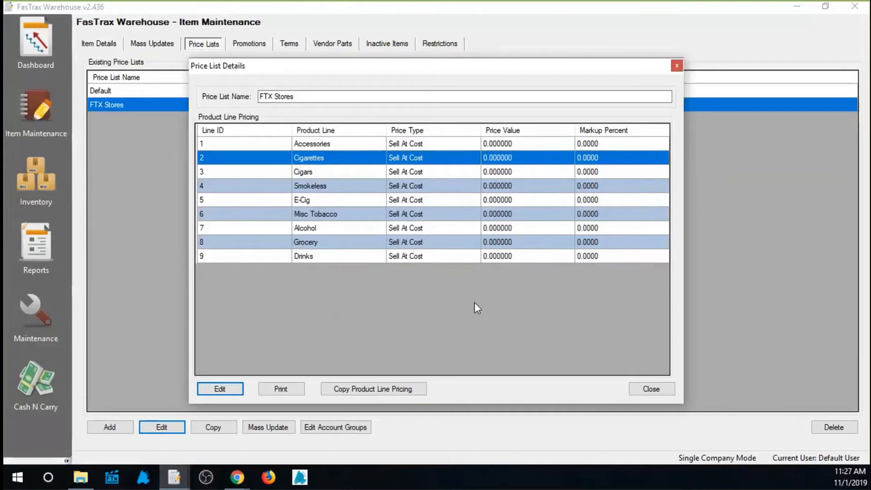
Try Add $ & % Markup With Tax for Cigarettes with a price value of .20 and 5% markup, and cancel the edit.
{"action": "left_click", "coordinate": [229, 392]}
{"action": "left_click", "coordinate": [504, 211]}
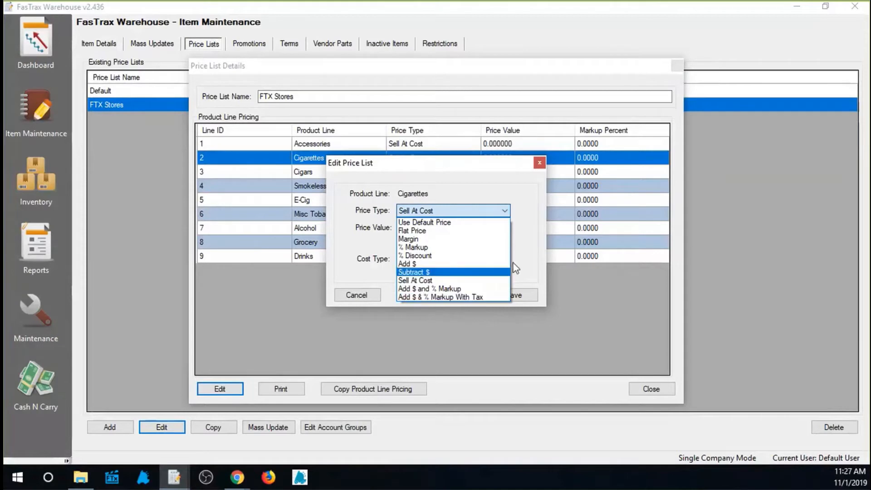
{"action": "left_click", "coordinate": [468, 296]}
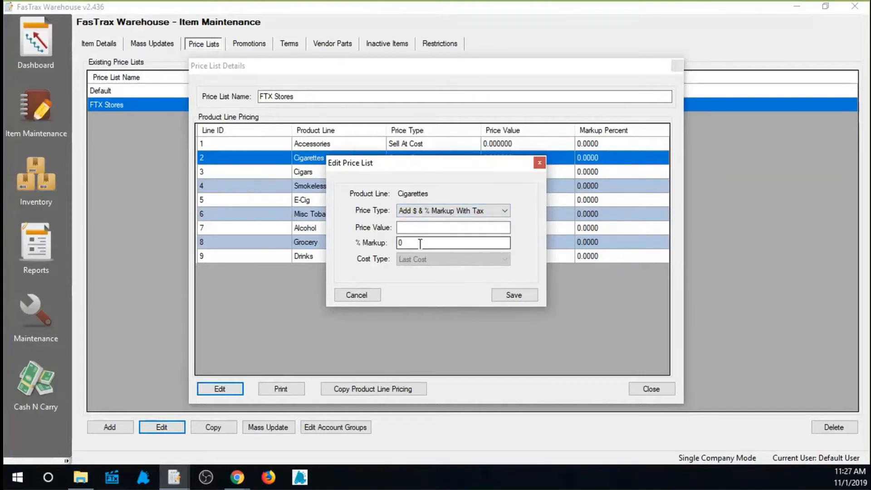
{"action": "double_click", "coordinate": [459, 244]}
{"action": "type", "text": "5"}
{"action": "left_click", "coordinate": [452, 229]}
{"action": "type", "text": "."}
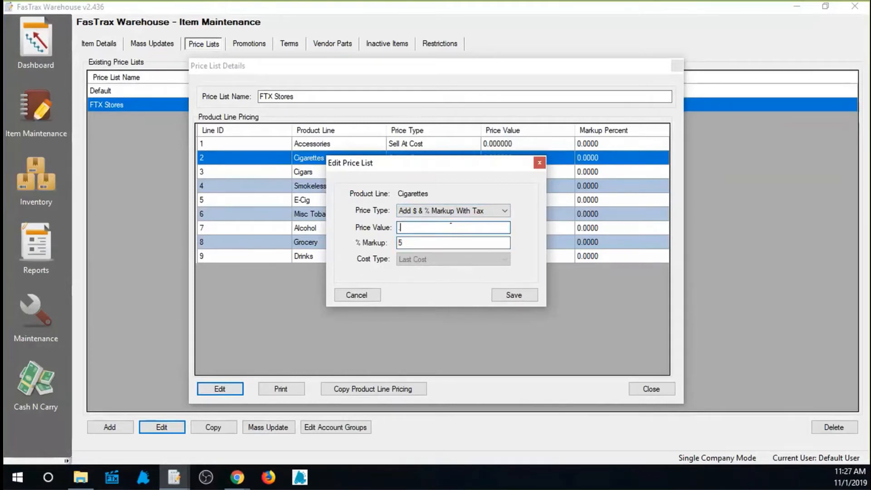
{"action": "type", "text": "20"}
{"action": "left_click", "coordinate": [505, 211]}
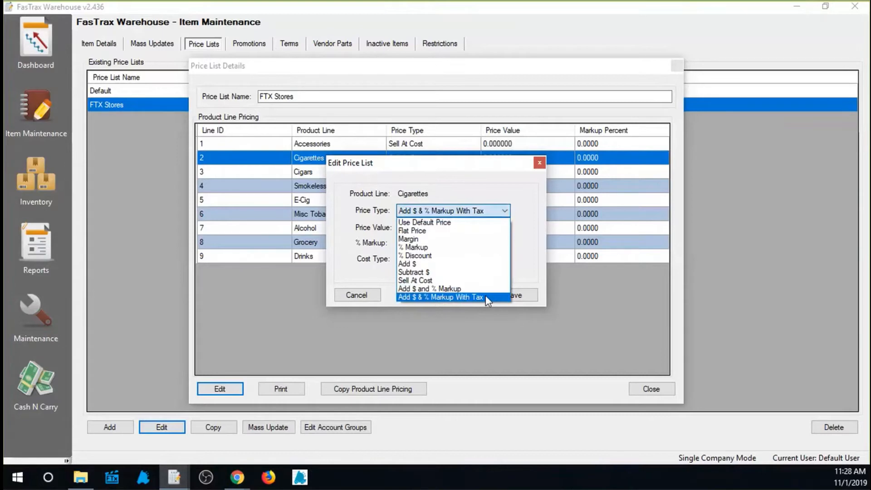
{"action": "left_click", "coordinate": [463, 298]}
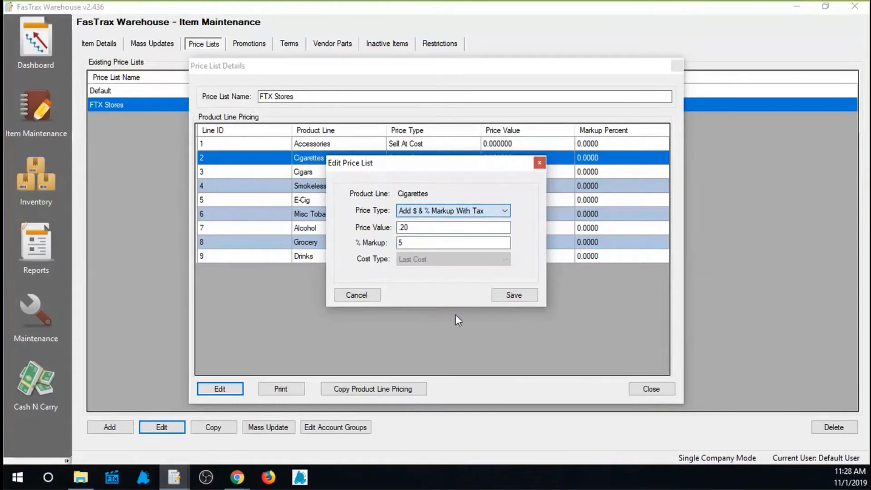
{"action": "left_click", "coordinate": [347, 295]}
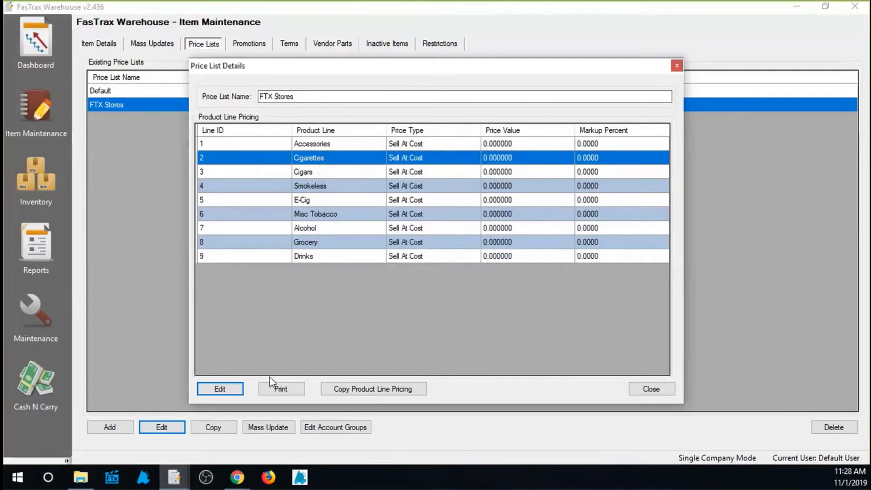
Close the price list details, switch to the Maintenance window's account groups, and view the price list choices for a new group.
{"action": "left_click", "coordinate": [677, 67]}
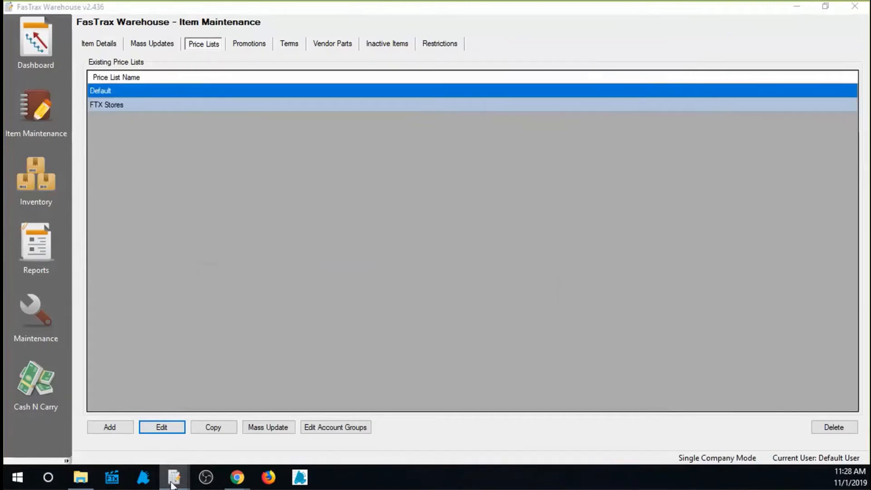
{"action": "mouse_move", "coordinate": [173, 483]}
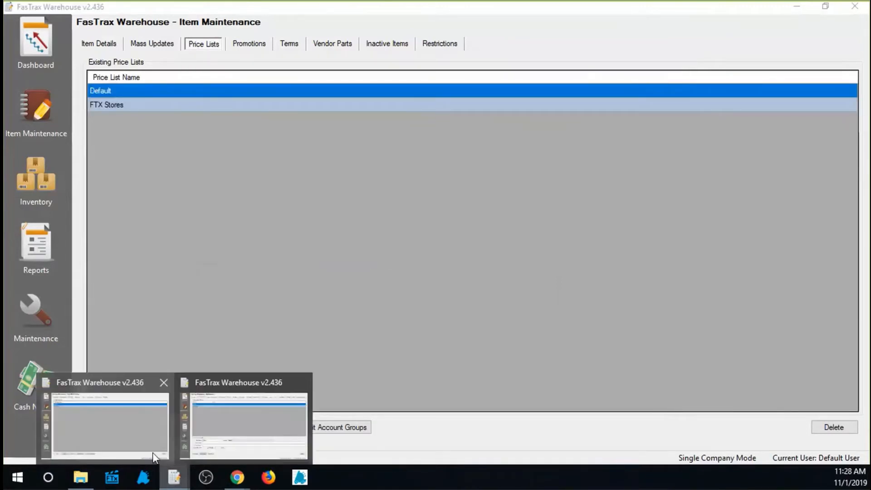
{"action": "left_click", "coordinate": [243, 429]}
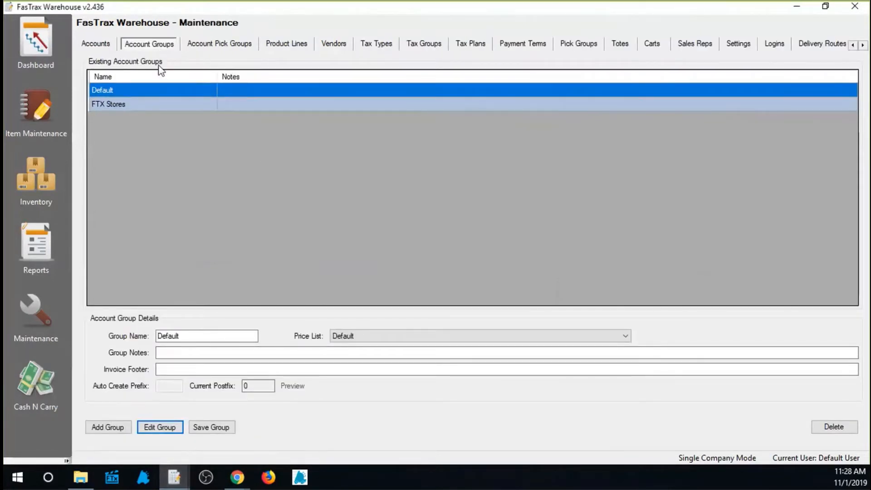
{"action": "left_click", "coordinate": [132, 104]}
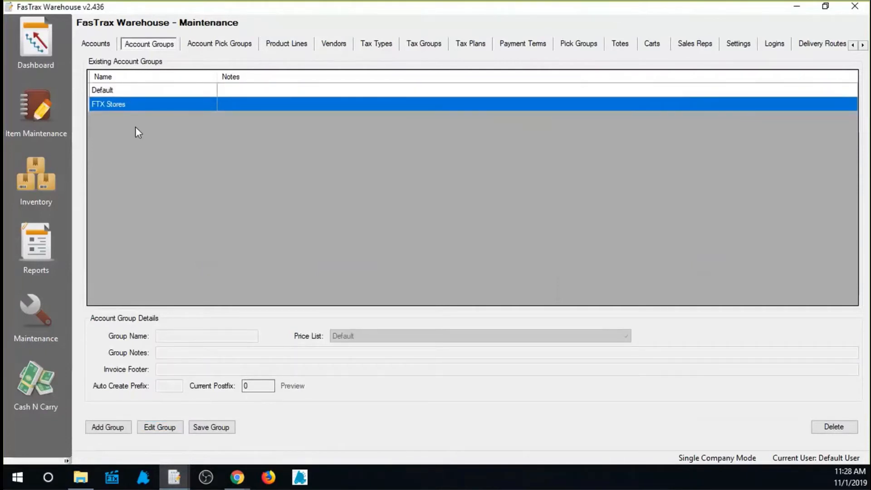
{"action": "left_click", "coordinate": [109, 428]}
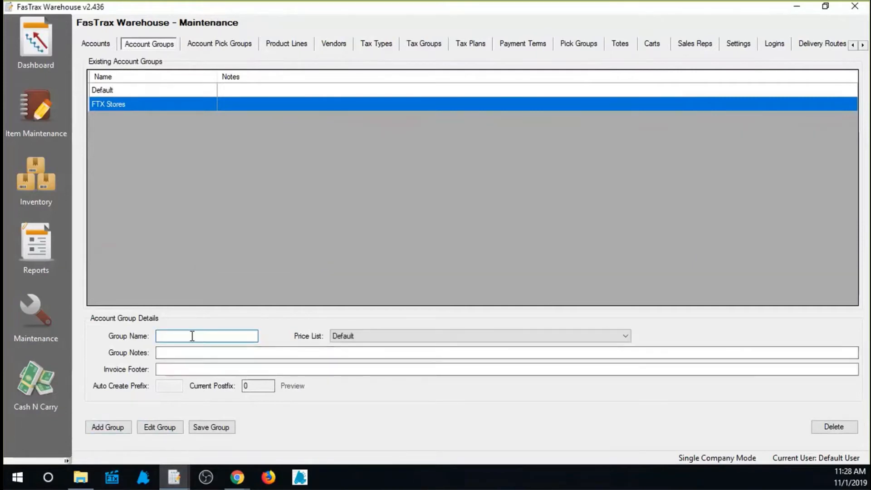
{"action": "left_click", "coordinate": [392, 335]}
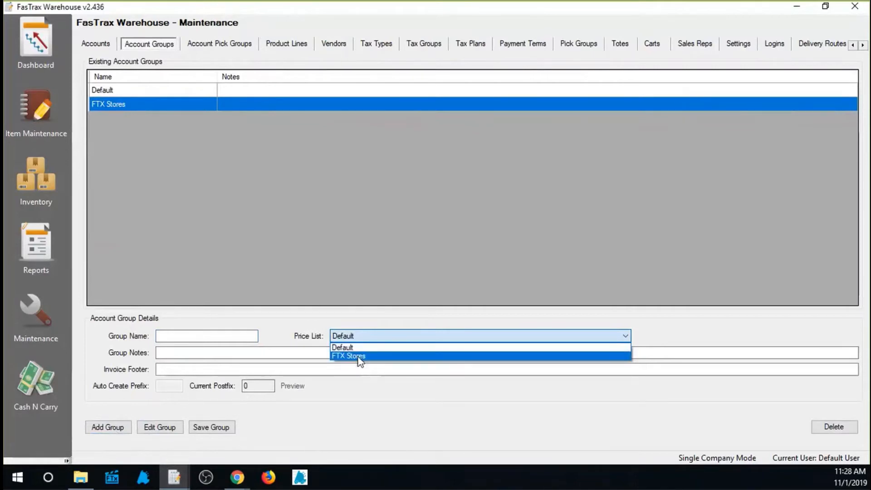
{"action": "left_click", "coordinate": [356, 271]}
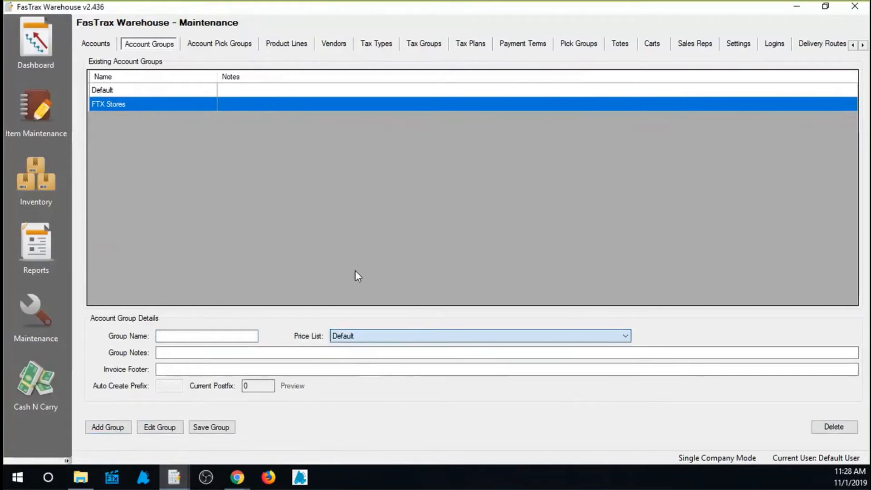
Switch back to the Item Maintenance window and view the existing promotions and terms.
{"action": "mouse_move", "coordinate": [174, 477]}
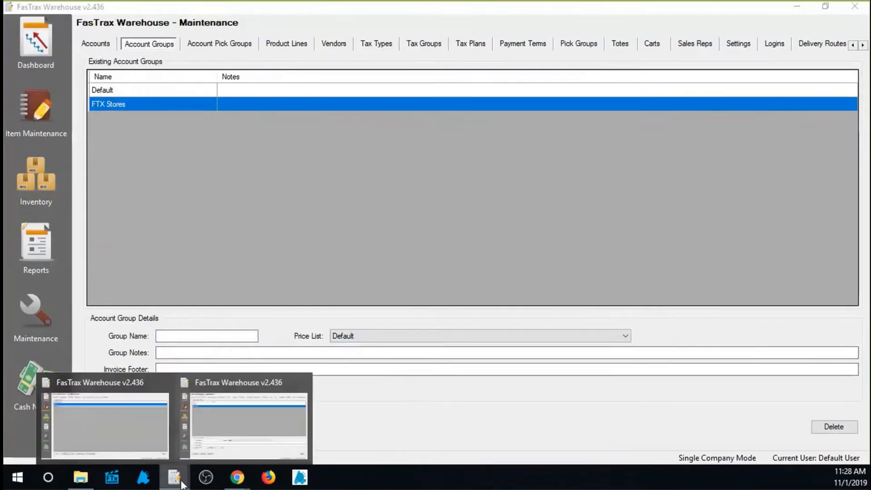
{"action": "left_click", "coordinate": [113, 440]}
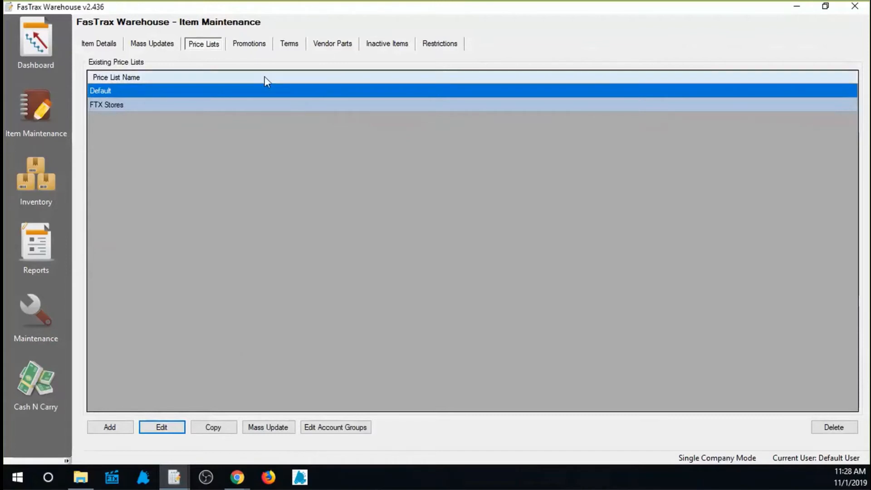
{"action": "left_click", "coordinate": [247, 45]}
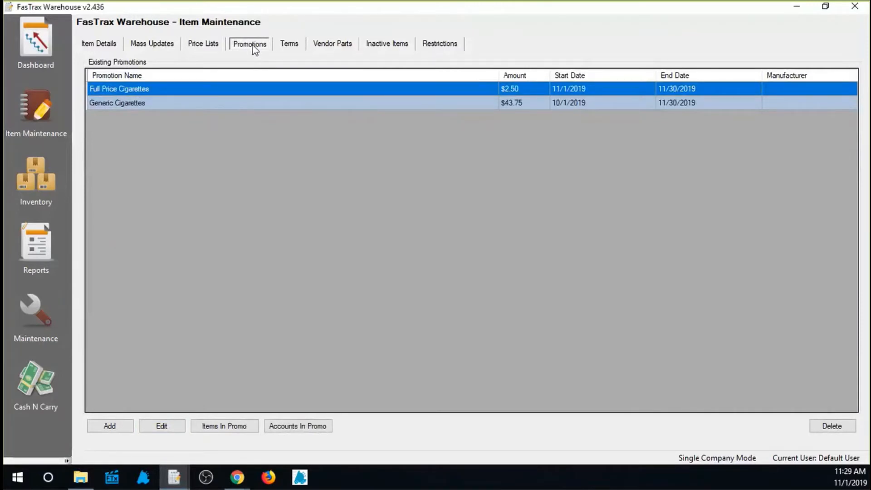
{"action": "left_click", "coordinate": [292, 50]}
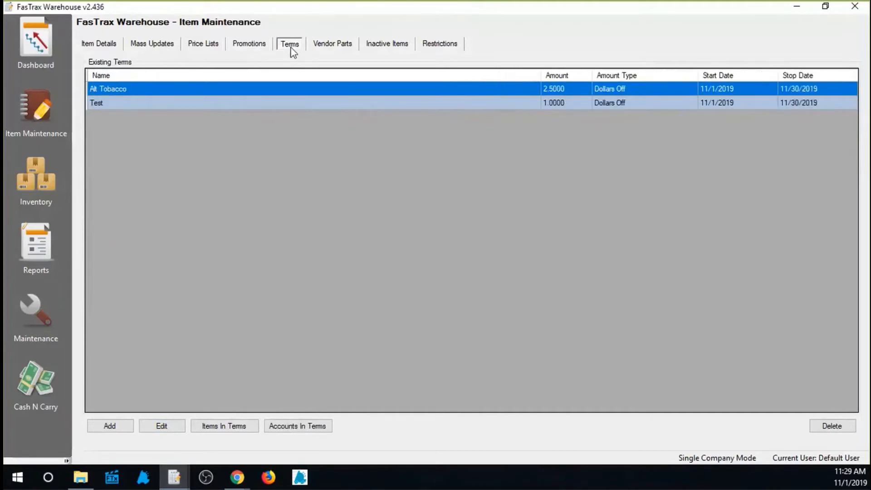
Return to the promotions and view the blank details form for a new promotion, closing it without saving.
{"action": "left_click", "coordinate": [251, 49]}
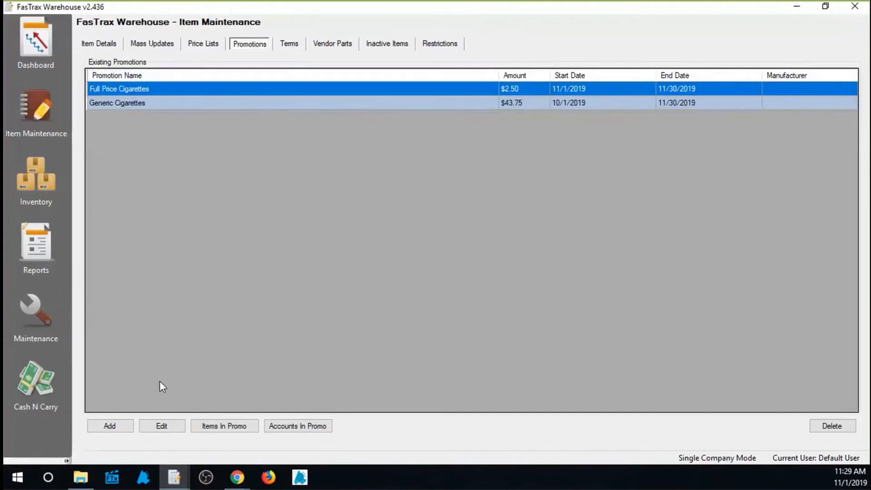
{"action": "left_click", "coordinate": [121, 425]}
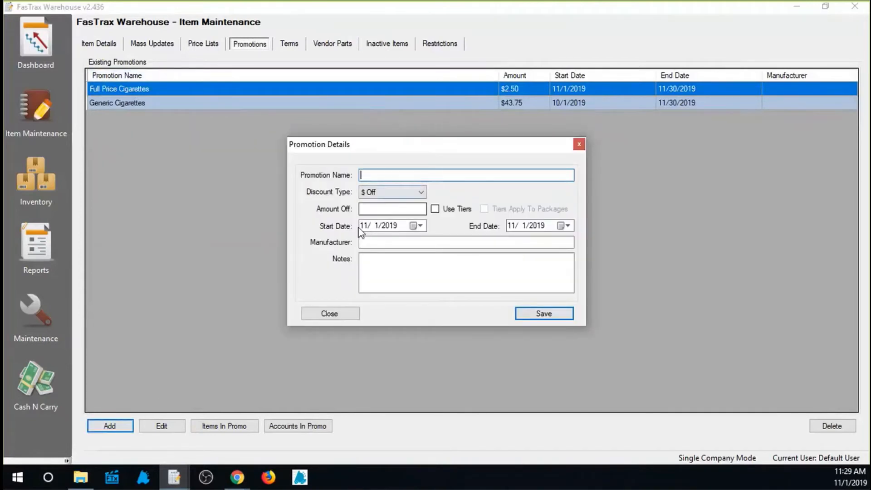
{"action": "left_click", "coordinate": [336, 318]}
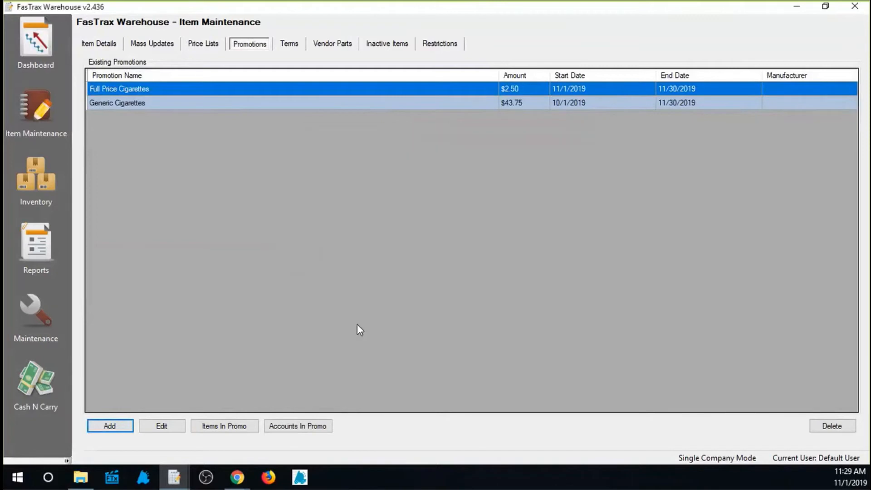
Open the Full Price Cigarettes promotion for editing and review its discount type choices and amount off.
{"action": "left_click", "coordinate": [128, 88]}
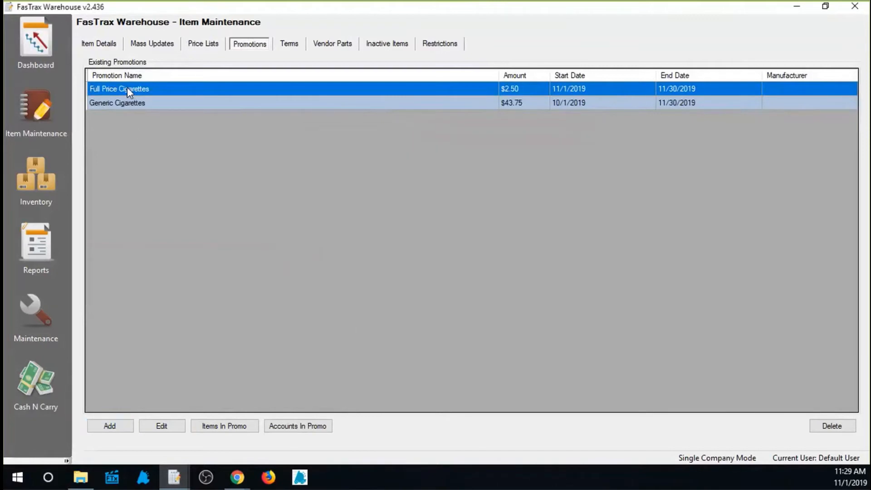
{"action": "left_click", "coordinate": [154, 427]}
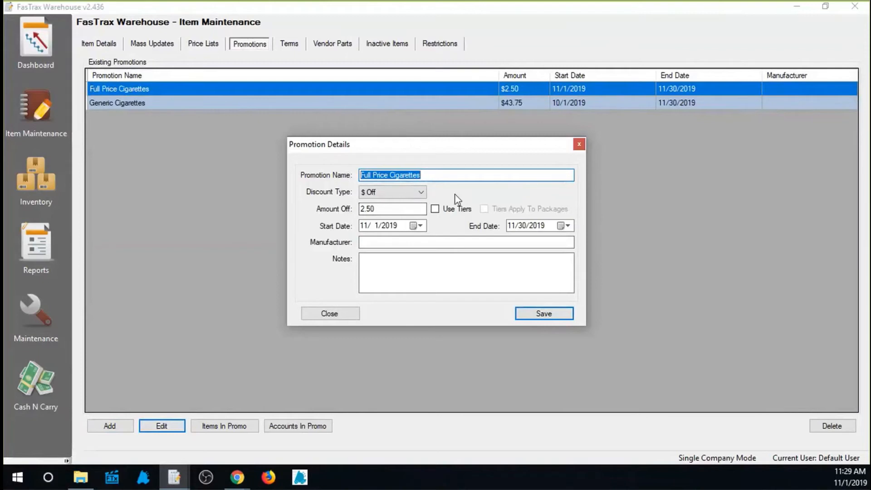
{"action": "left_click", "coordinate": [420, 193]}
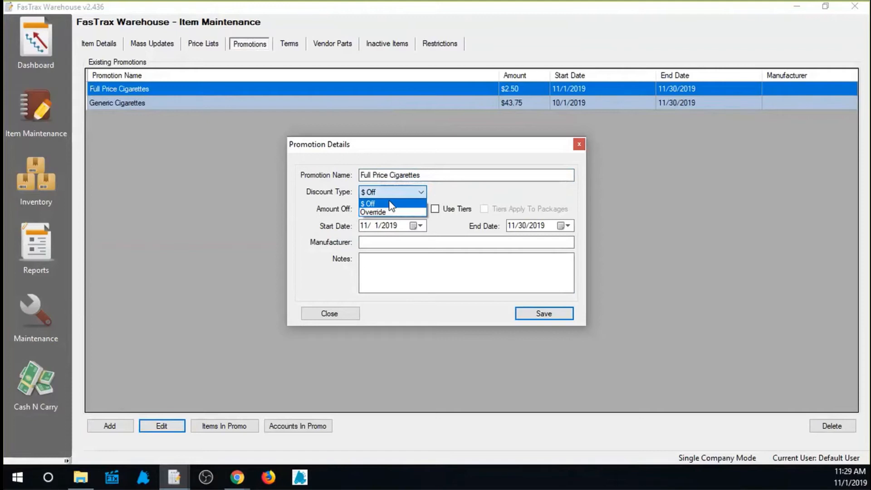
{"action": "left_click", "coordinate": [474, 190]}
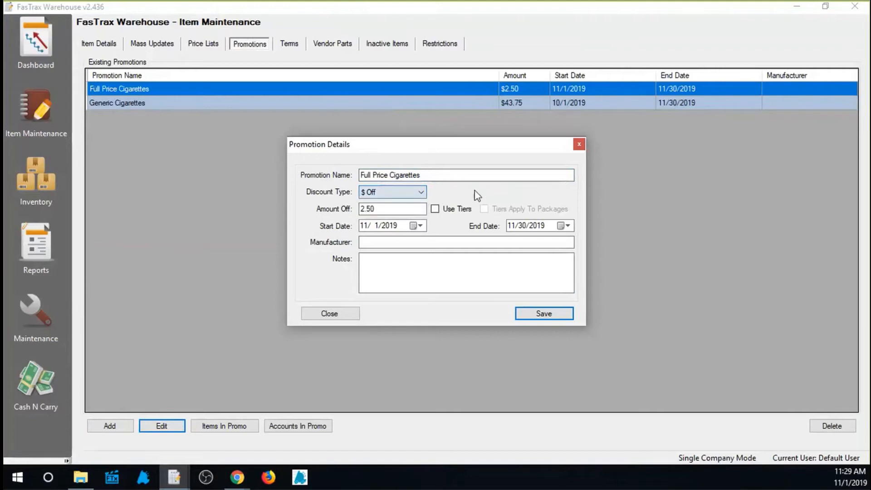
{"action": "double_click", "coordinate": [370, 205]}
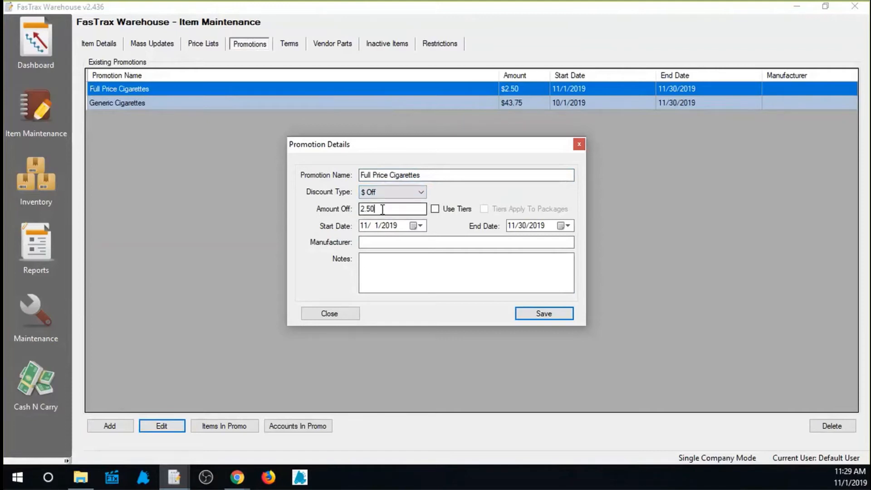
Try the Override discount type for the Full Price Cigarettes promotion, and return it to $ Off.
{"action": "left_click", "coordinate": [423, 194]}
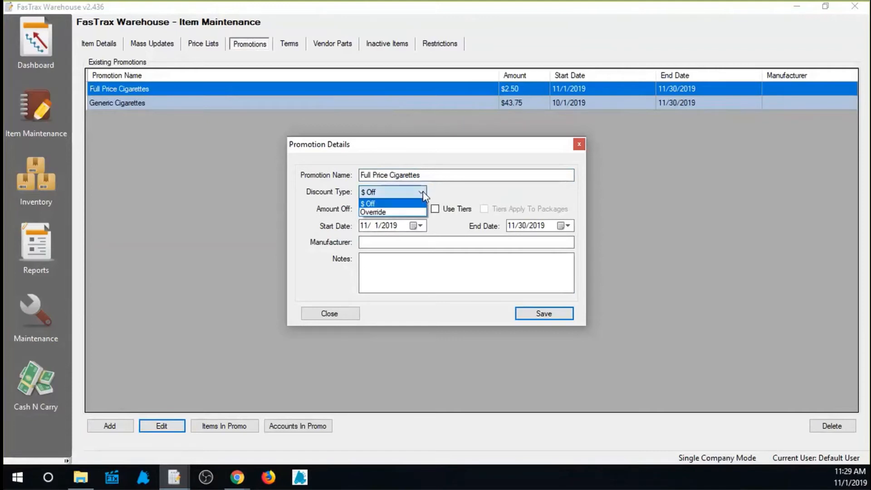
{"action": "left_click", "coordinate": [375, 213]}
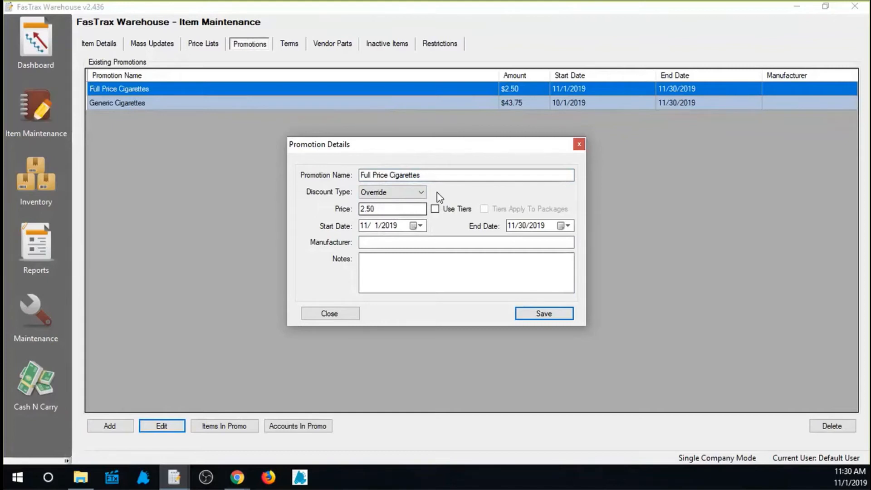
{"action": "left_click", "coordinate": [423, 196]}
{"action": "left_click", "coordinate": [369, 208]}
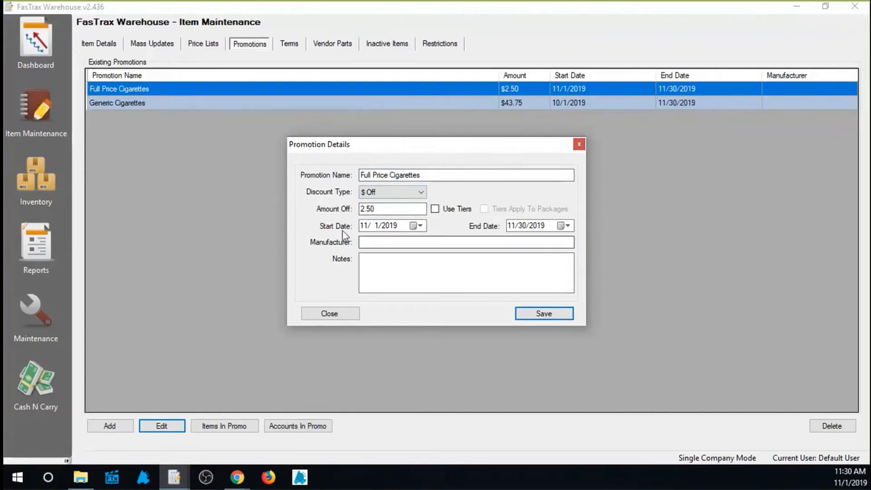
Review the promotion's start date, end date, manufacturer and notes fields.
{"action": "left_click", "coordinate": [394, 226]}
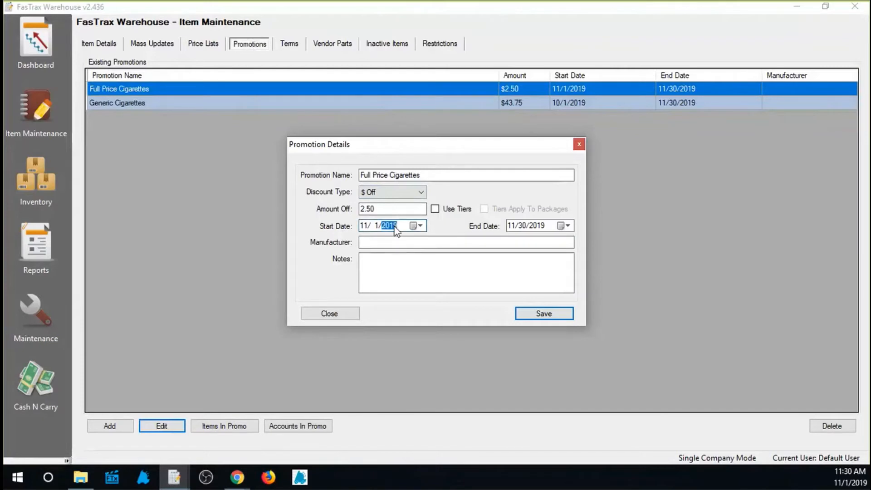
{"action": "left_click", "coordinate": [567, 226]}
{"action": "left_click", "coordinate": [581, 230]}
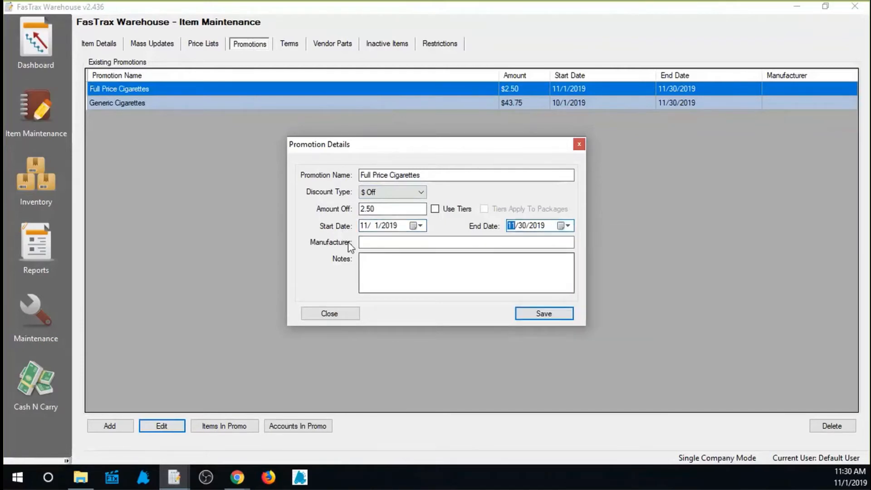
{"action": "left_click", "coordinate": [445, 243]}
{"action": "left_click", "coordinate": [368, 267]}
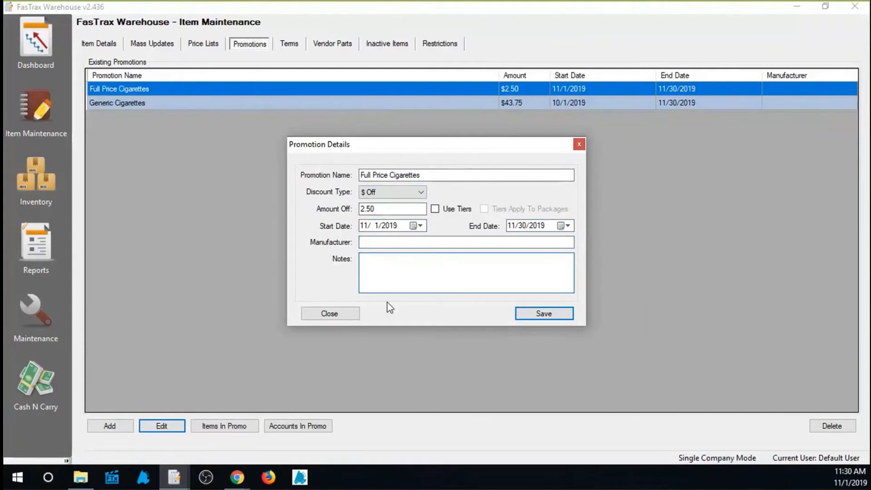
Enable tiers for the Full Price Cigarettes promotion and save a tier from 1 to 3 with an amount of 1.00.
{"action": "left_click", "coordinate": [435, 210]}
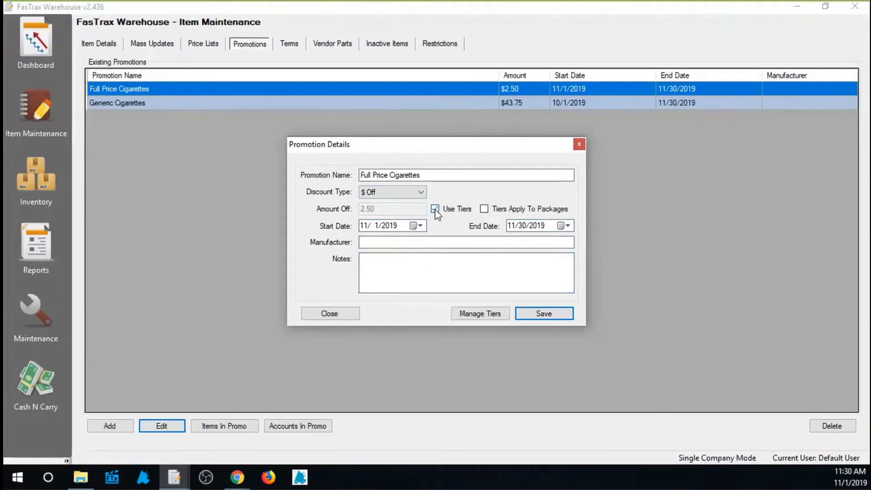
{"action": "left_click", "coordinate": [481, 318]}
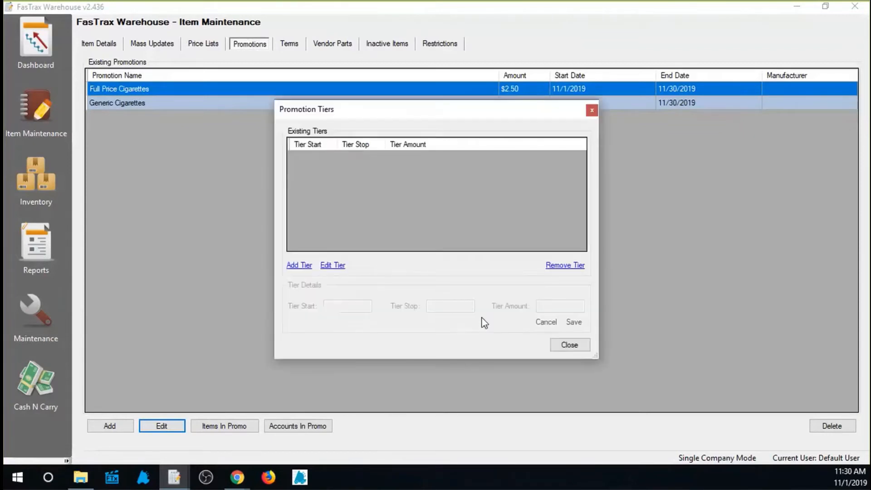
{"action": "left_click", "coordinate": [303, 267]}
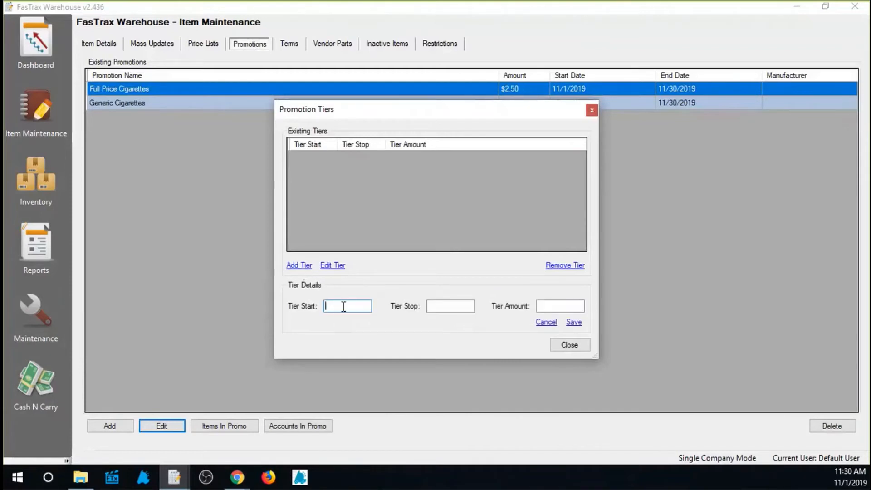
{"action": "type", "text": "1"}
{"action": "left_click", "coordinate": [461, 306]}
{"action": "type", "text": "3"}
{"action": "left_click", "coordinate": [553, 306]}
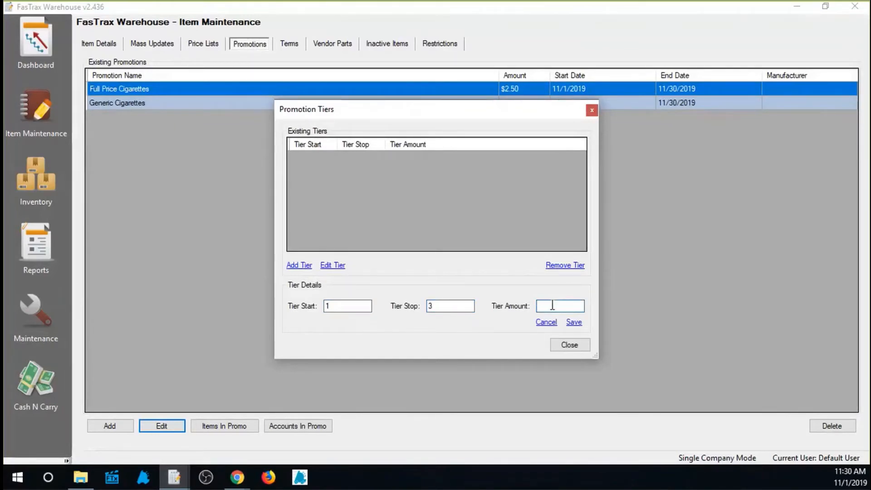
{"action": "type", "text": "1.00"}
{"action": "left_click", "coordinate": [574, 323]}
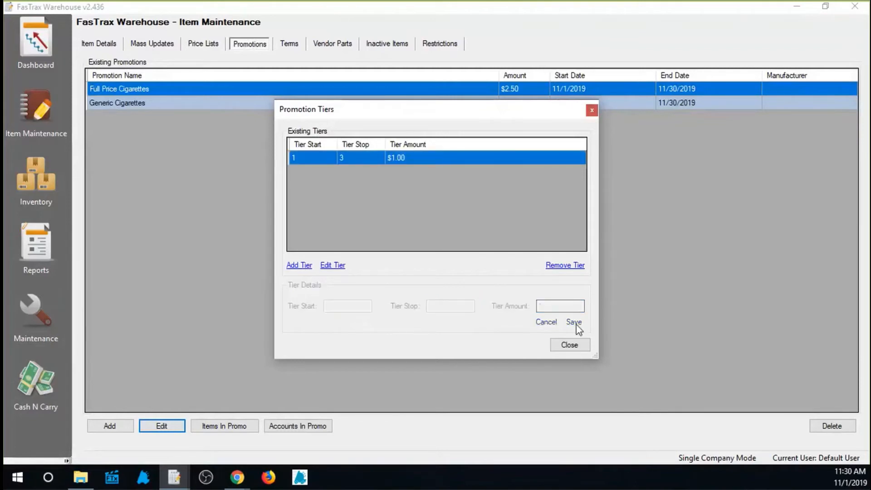
Add and save a second promotion tier from 4 to 6 with an amount of 1.50.
{"action": "left_click", "coordinate": [295, 266]}
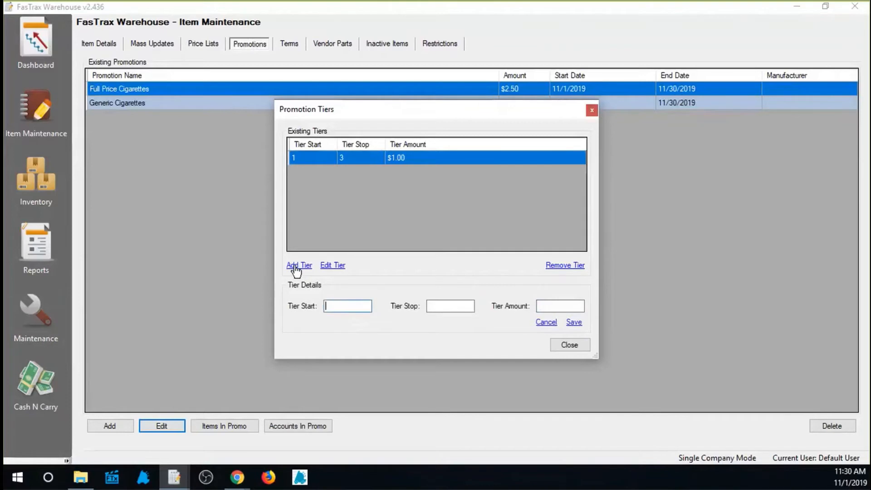
{"action": "type", "text": "4"}
{"action": "left_click", "coordinate": [436, 302]}
{"action": "type", "text": "6"}
{"action": "left_click", "coordinate": [561, 309]}
{"action": "type", "text": "1.50"}
{"action": "left_click", "coordinate": [574, 322]}
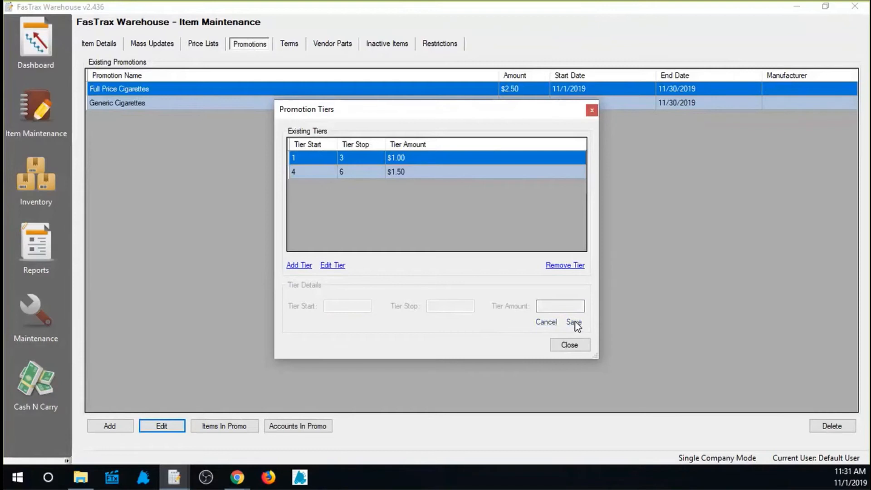
Close the tier list, turn off the use of tiers for the promotion, and save the promotion.
{"action": "left_click", "coordinate": [578, 346]}
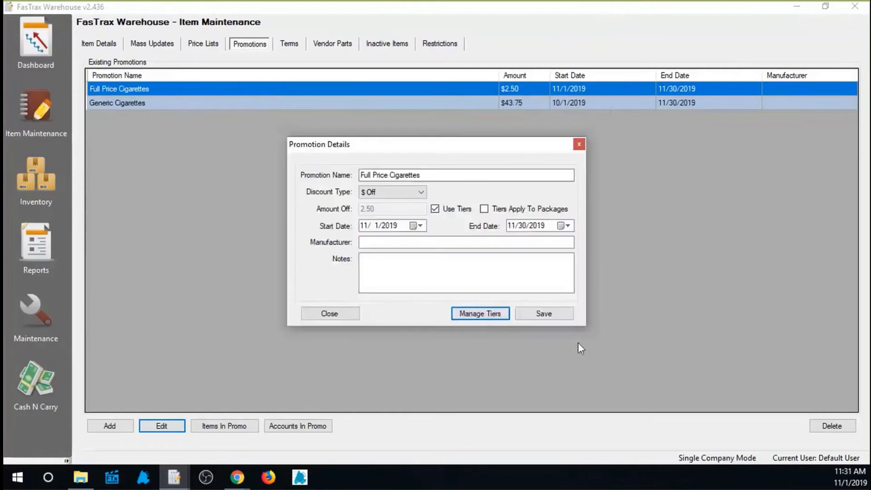
{"action": "left_click", "coordinate": [436, 209]}
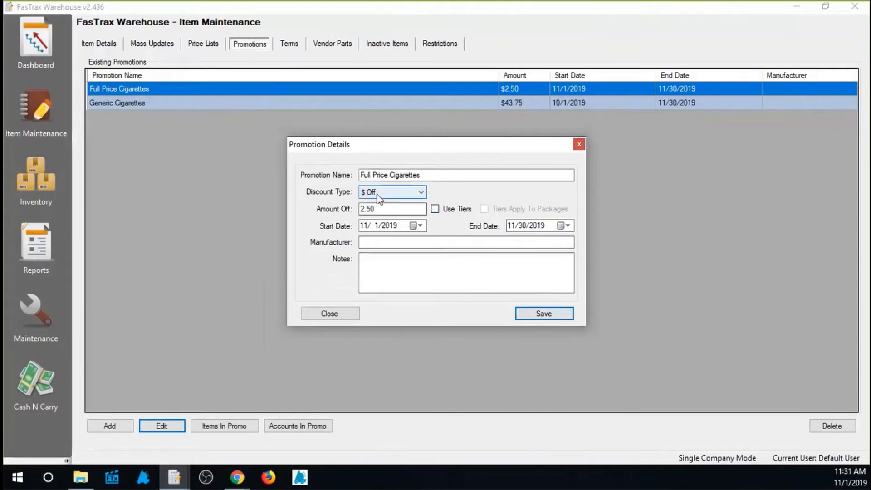
{"action": "left_click", "coordinate": [545, 315]}
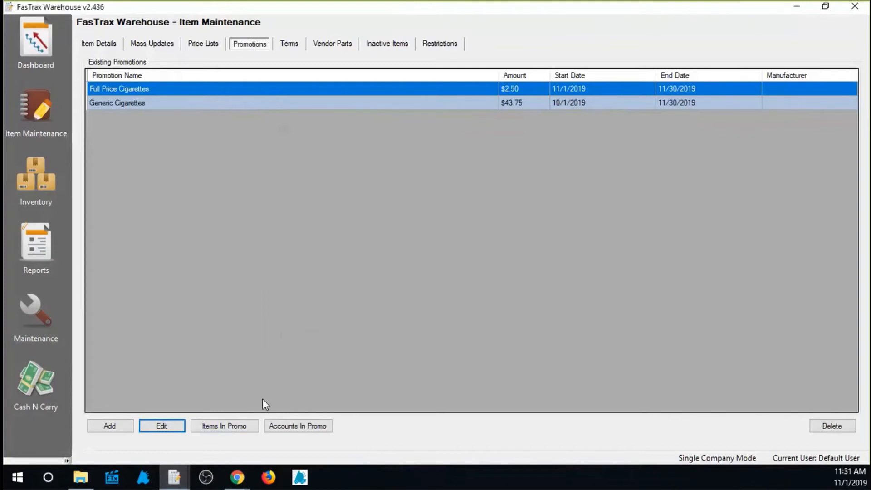
Review the available item search criteria from the Full Price Cigarettes promotion's item list, and cancel the search.
{"action": "left_click", "coordinate": [233, 428]}
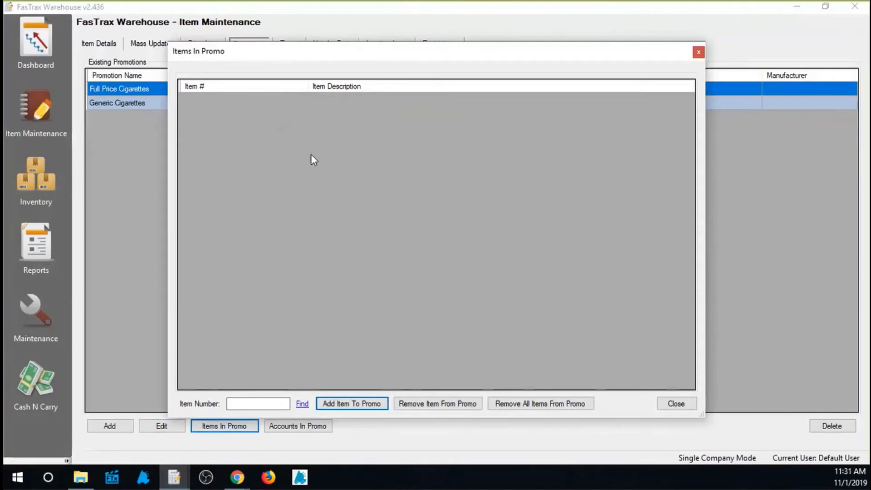
{"action": "left_click", "coordinate": [238, 403]}
{"action": "left_click", "coordinate": [302, 403]}
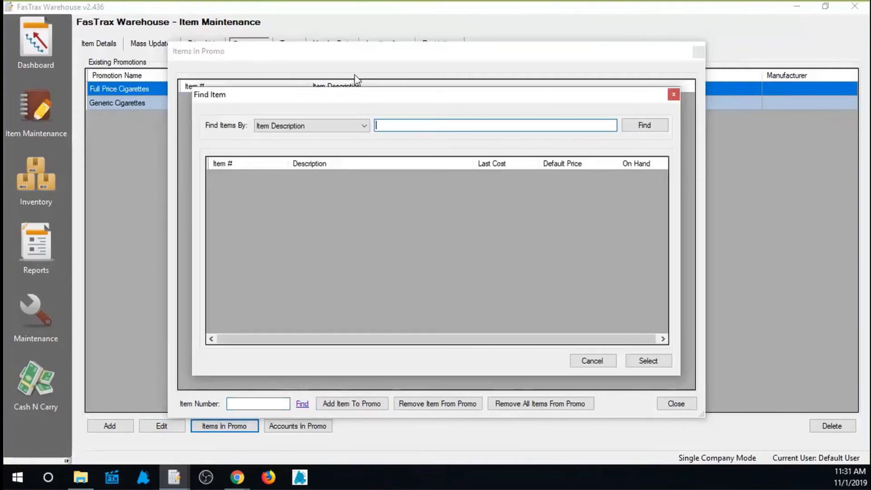
{"action": "left_click", "coordinate": [363, 126]}
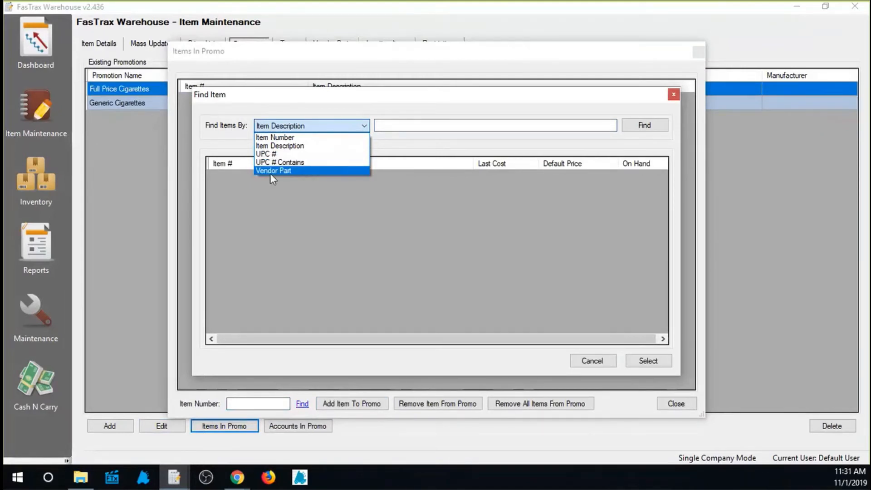
{"action": "left_click", "coordinate": [278, 193]}
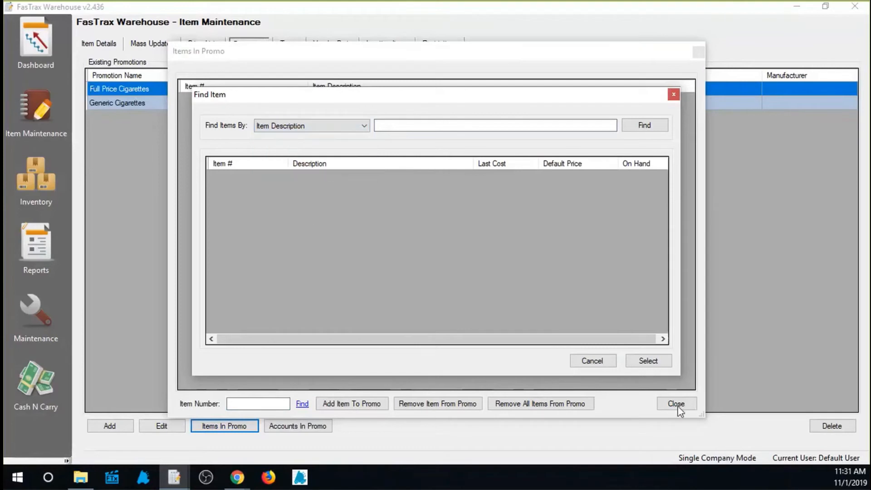
{"action": "left_click", "coordinate": [606, 362]}
{"action": "left_click", "coordinate": [253, 402]}
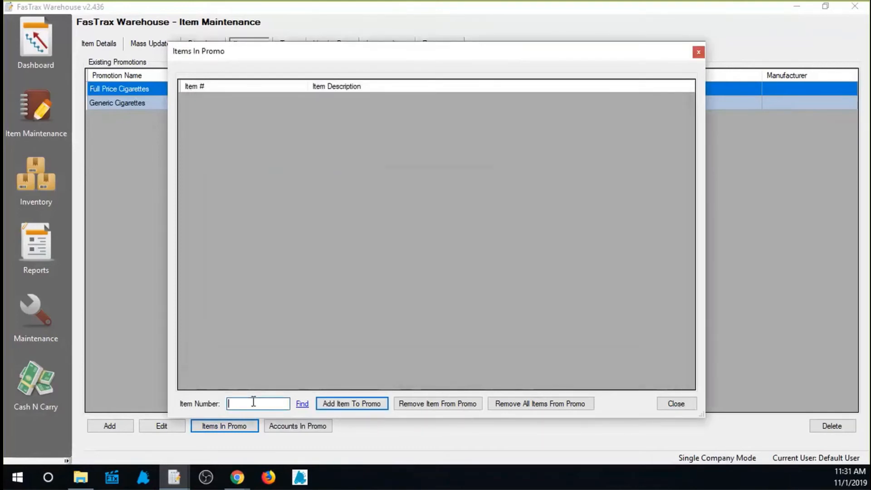
{"action": "type", "text": "012300112130"}
{"action": "key", "text": "Return"}
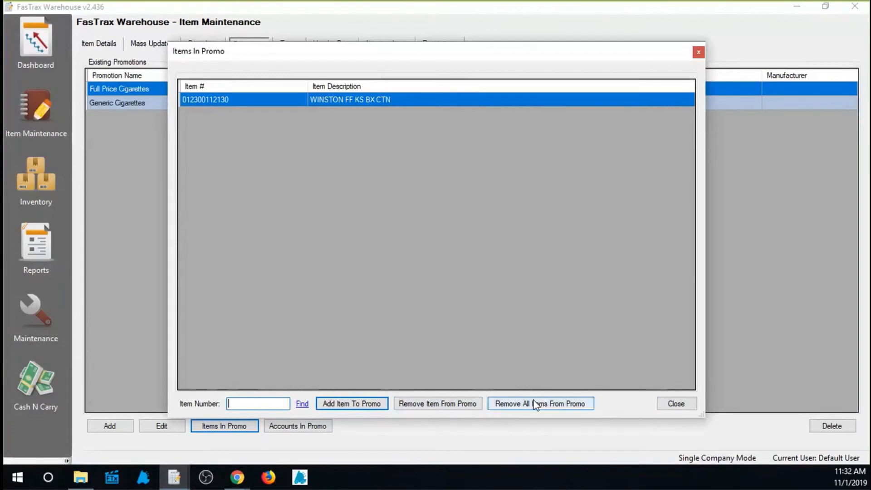
{"action": "left_click", "coordinate": [463, 406]}
{"action": "left_click", "coordinate": [453, 288]}
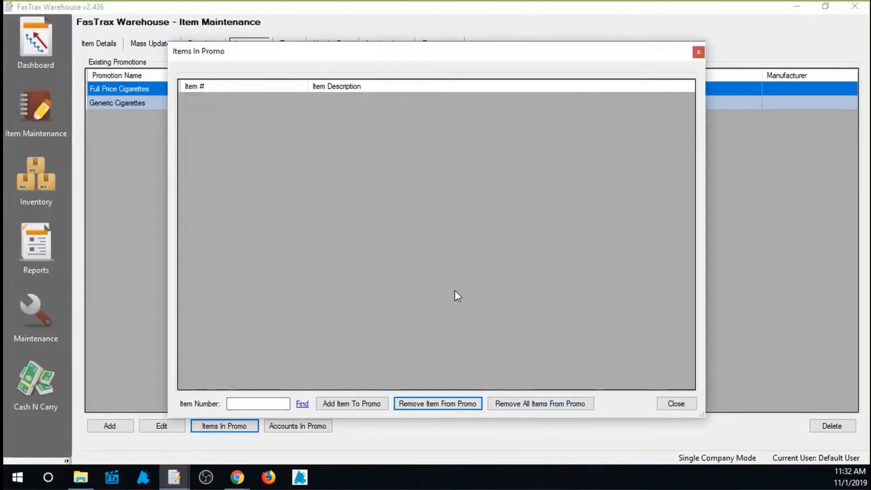
{"action": "left_click", "coordinate": [690, 405]}
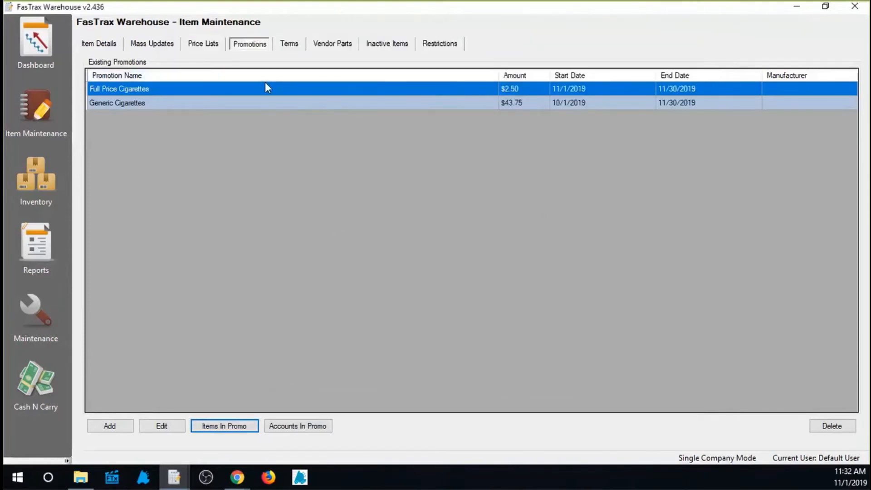
Filter the mass updates items to the CIG FULL PRICE category and add them all to the Full Price Cigarettes promotion.
{"action": "left_click", "coordinate": [161, 49]}
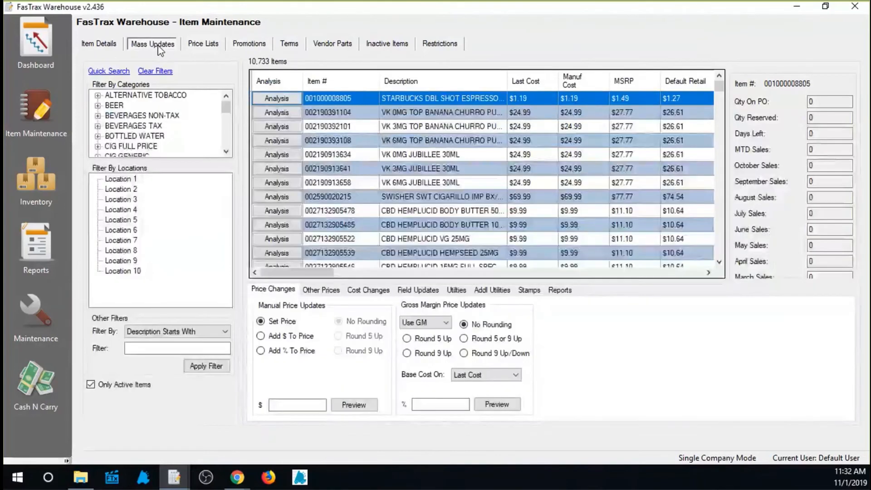
{"action": "left_click", "coordinate": [143, 147]}
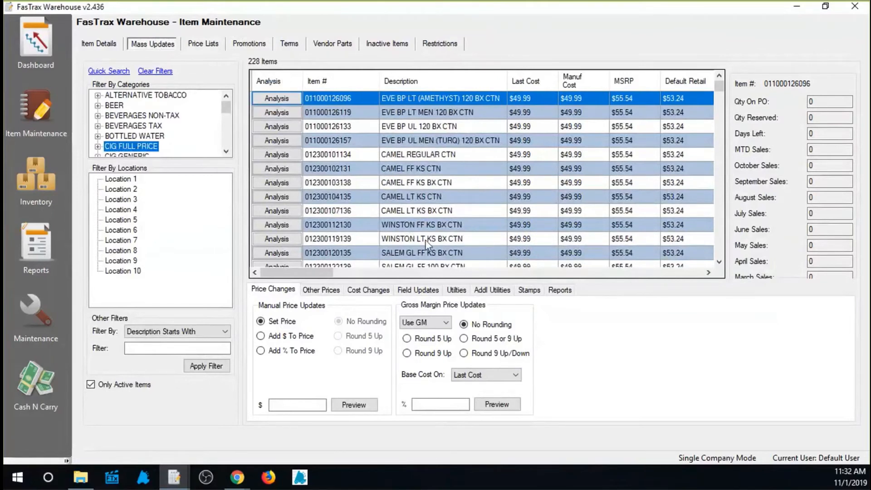
{"action": "left_click", "coordinate": [457, 291]}
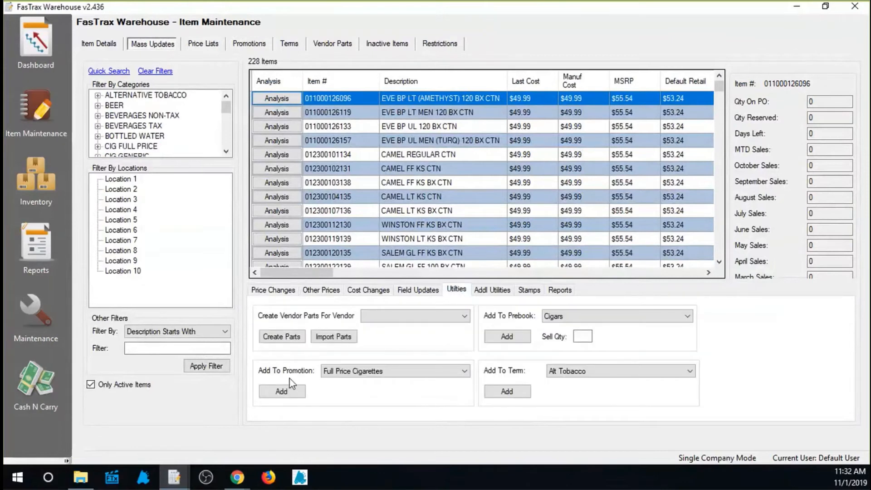
{"action": "left_click", "coordinate": [464, 371]}
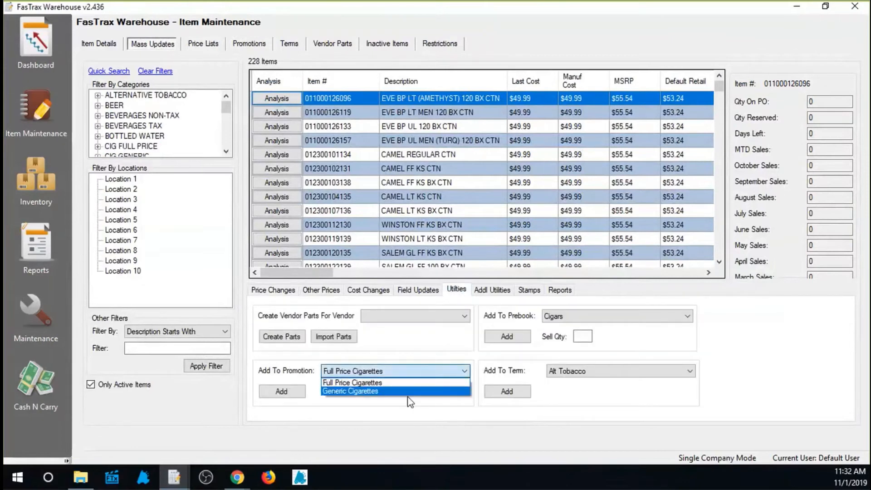
{"action": "left_click", "coordinate": [374, 384]}
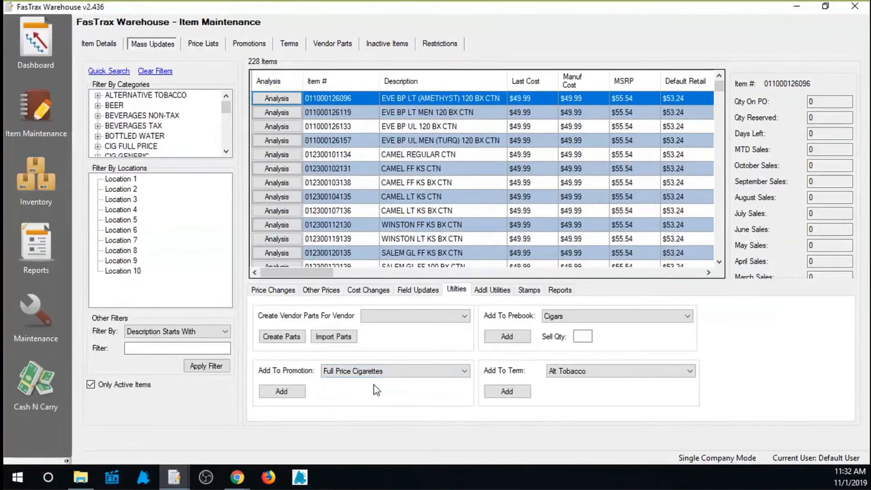
{"action": "left_click", "coordinate": [290, 396]}
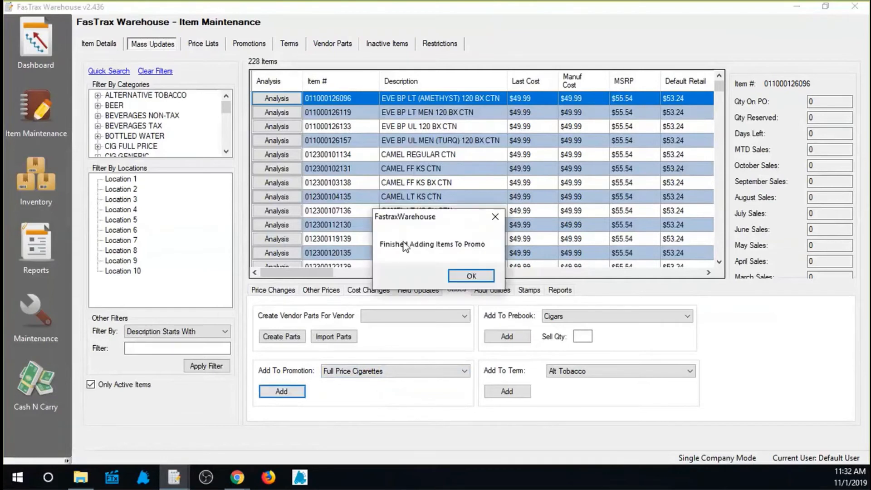
{"action": "left_click", "coordinate": [477, 282]}
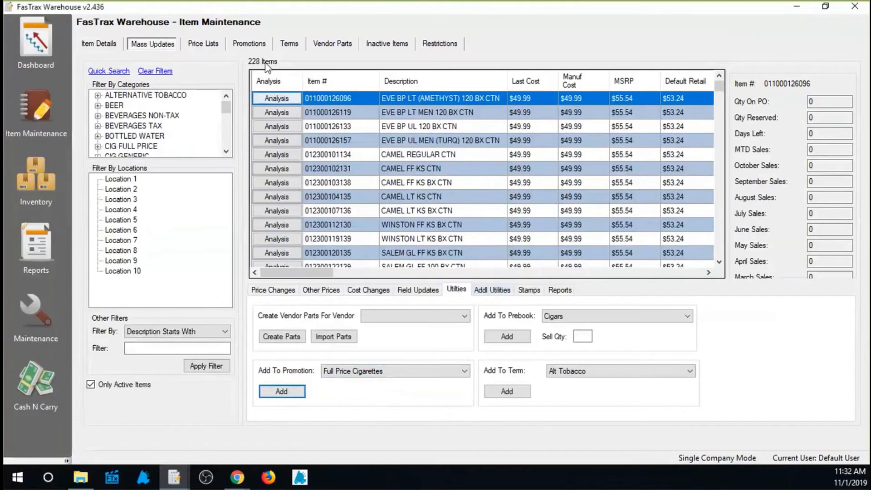
Check which items are assigned to the Full Price Cigarettes promotion, and close the item list.
{"action": "left_click", "coordinate": [249, 44]}
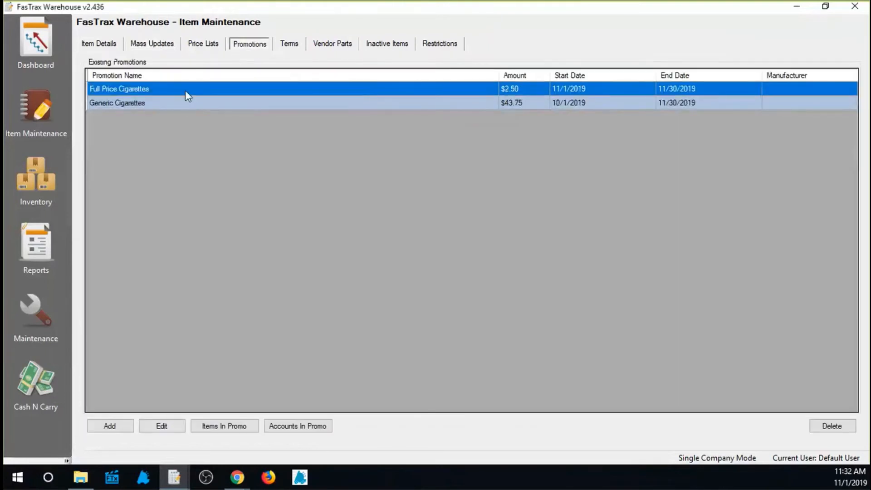
{"action": "left_click", "coordinate": [229, 429]}
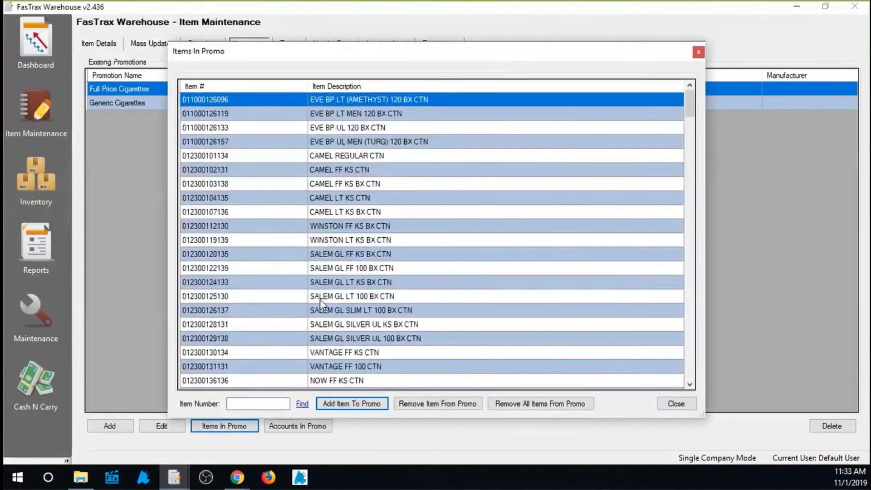
{"action": "left_click", "coordinate": [686, 403]}
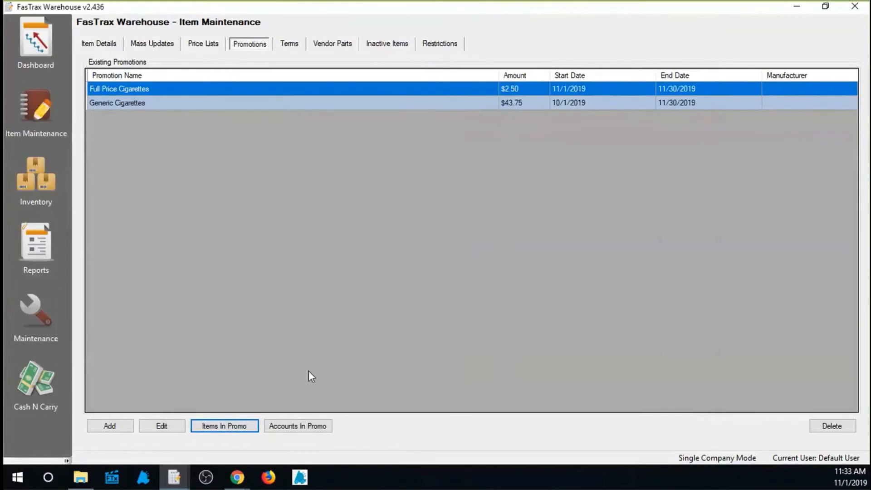
Review the account and account group choices for the Full Price Cigarettes promotion, and add all accounts to it.
{"action": "left_click", "coordinate": [300, 430]}
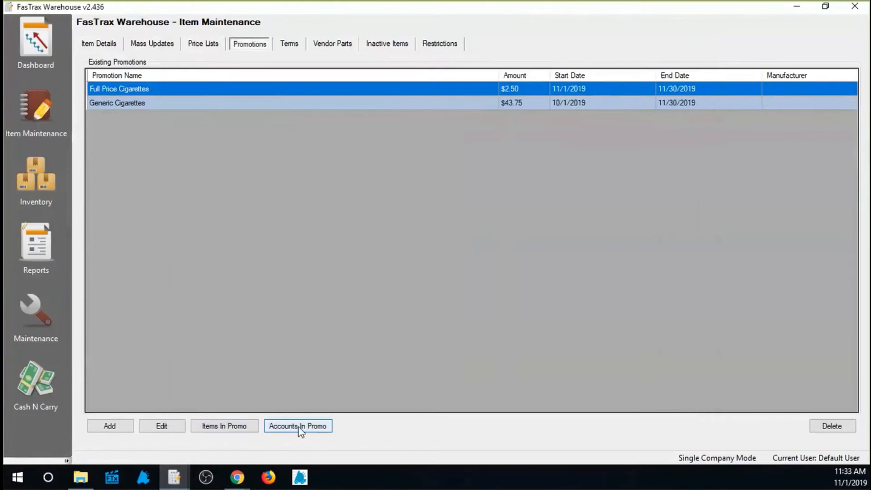
{"action": "left_click", "coordinate": [325, 370]}
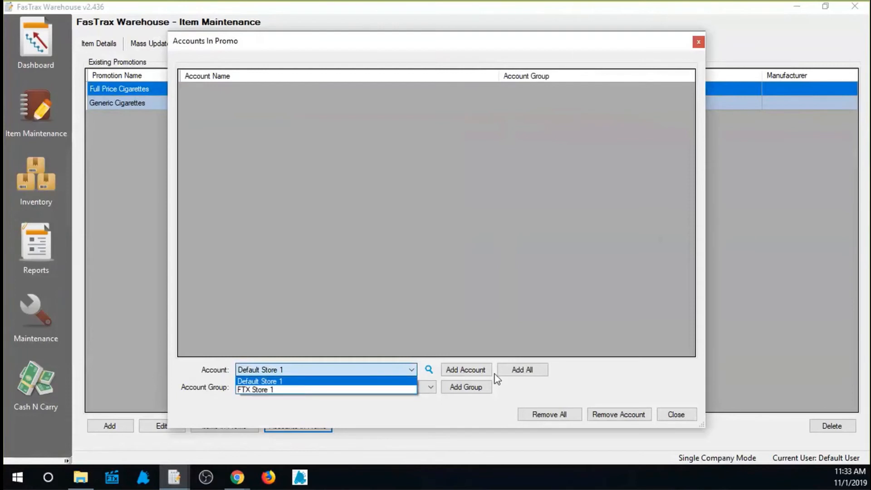
{"action": "left_click", "coordinate": [422, 315]}
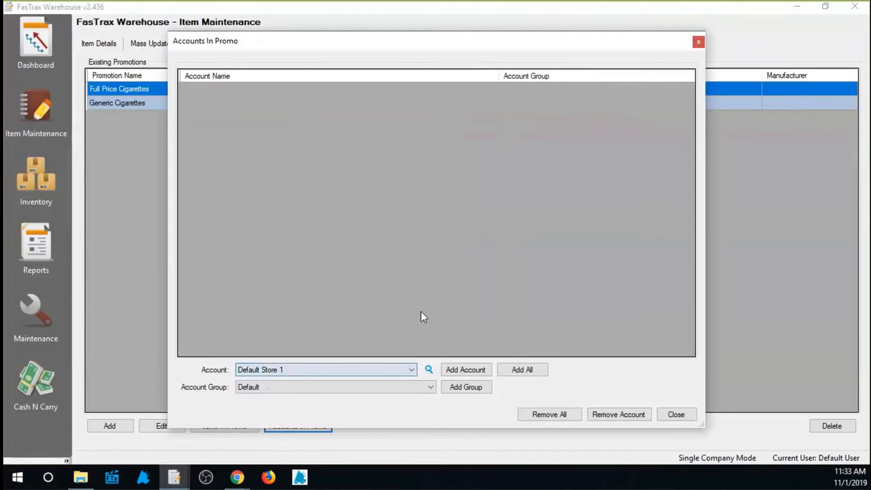
{"action": "left_click", "coordinate": [401, 388]}
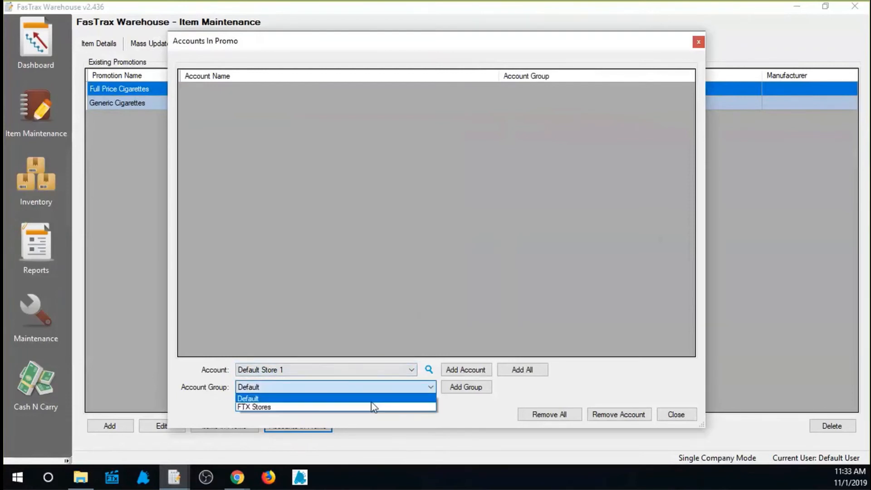
{"action": "left_click", "coordinate": [380, 328]}
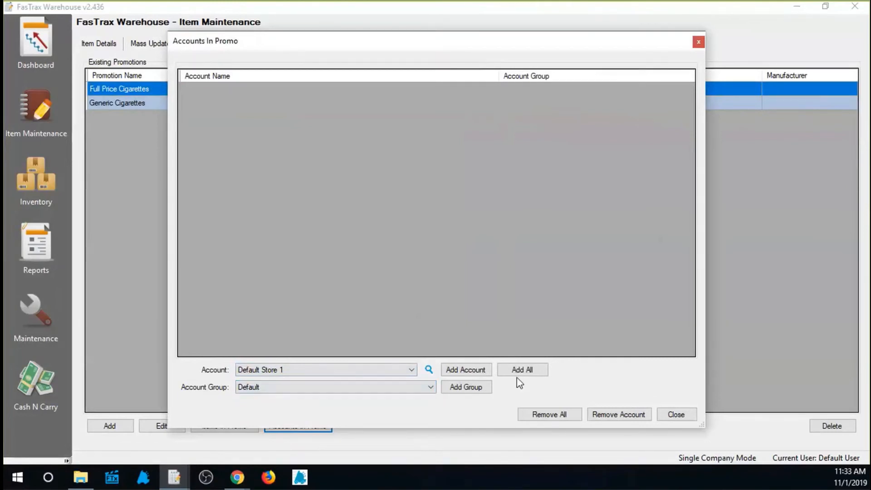
{"action": "left_click", "coordinate": [519, 371]}
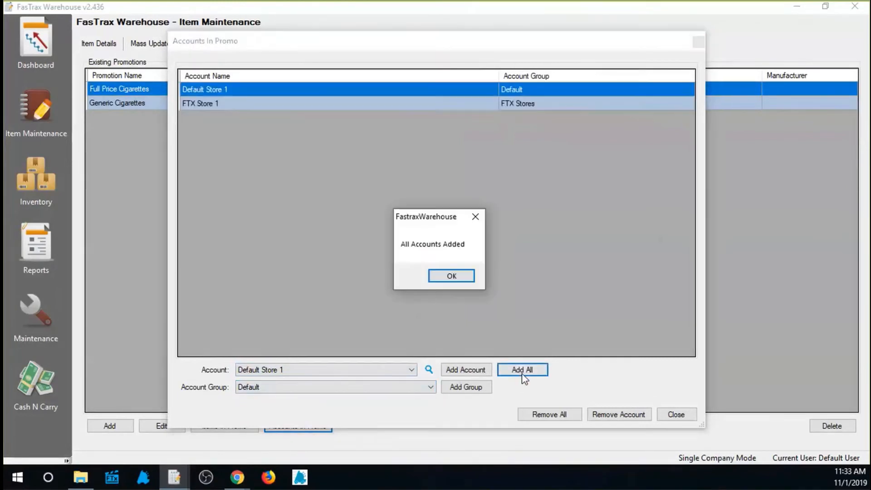
{"action": "left_click", "coordinate": [452, 276]}
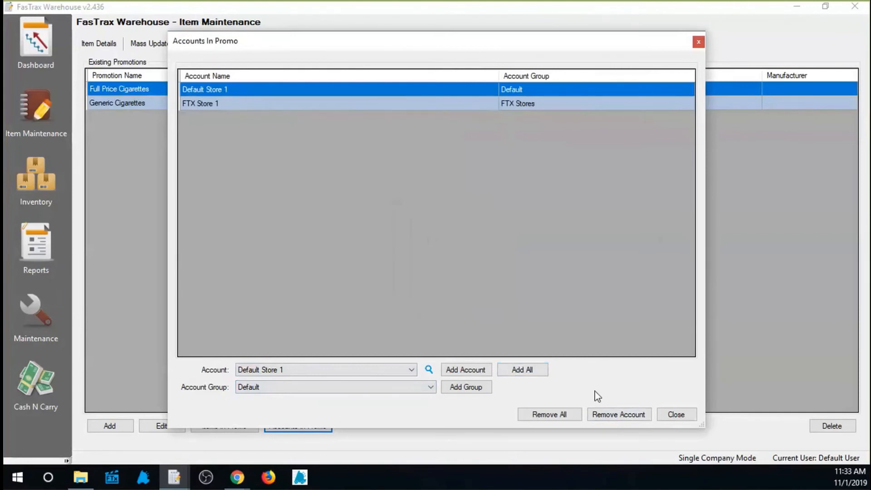
Remove the Default Store 1 account from the promotion and close its account list.
{"action": "left_click", "coordinate": [629, 418]}
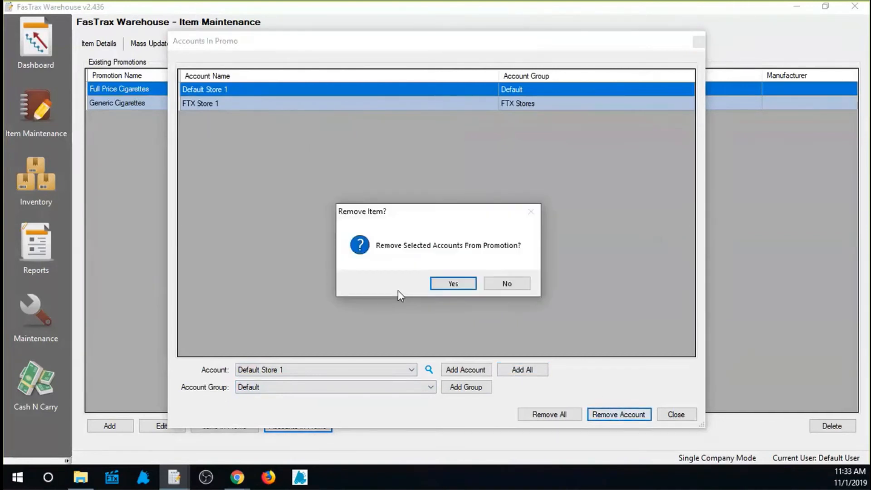
{"action": "left_click", "coordinate": [458, 288]}
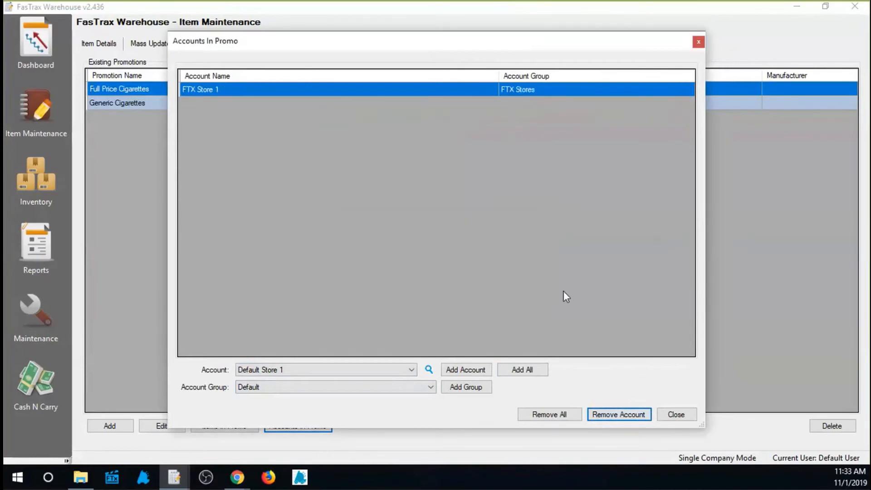
{"action": "left_click", "coordinate": [676, 413]}
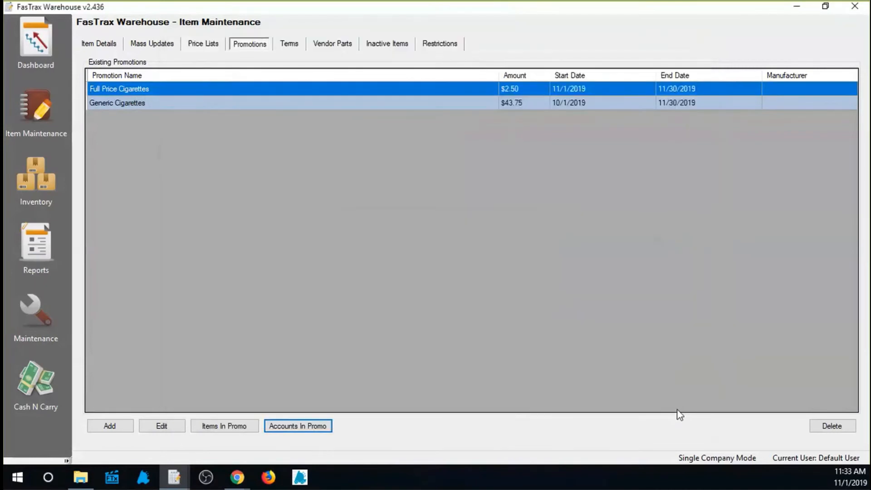
Go to the existing terms and view the blank details form for a new term, closing it without saving.
{"action": "left_click", "coordinate": [294, 46]}
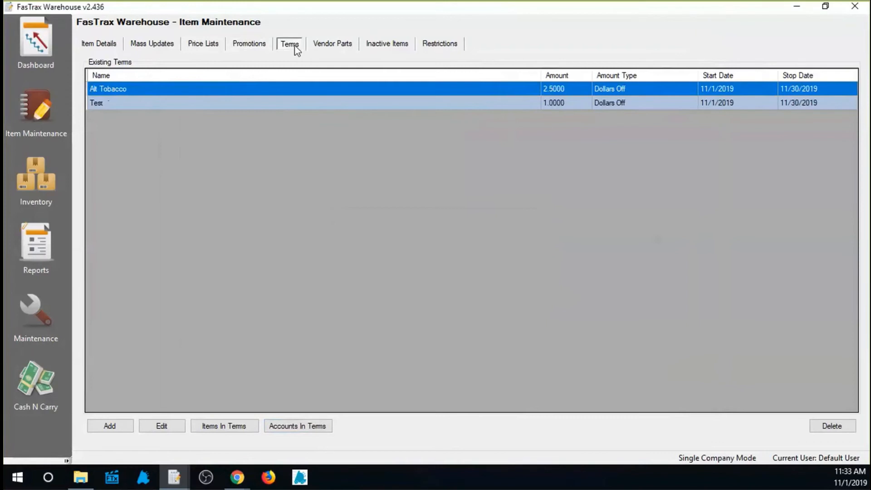
{"action": "left_click", "coordinate": [112, 427]}
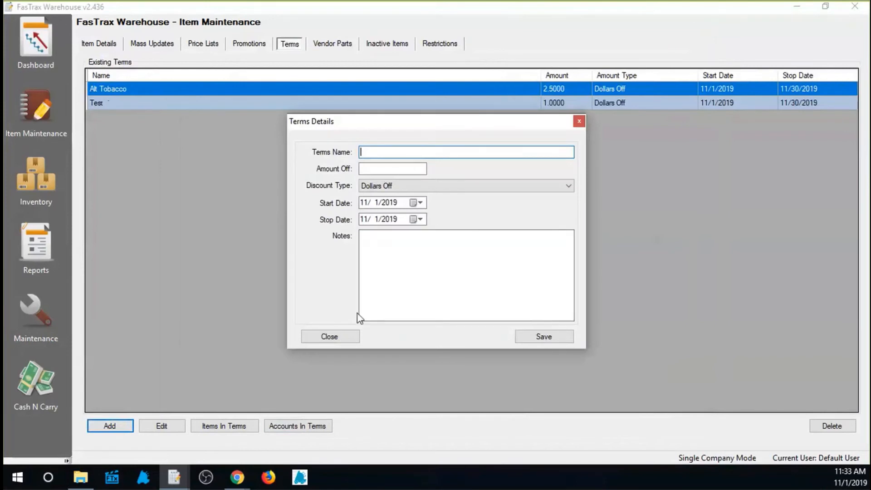
{"action": "left_click", "coordinate": [342, 335]}
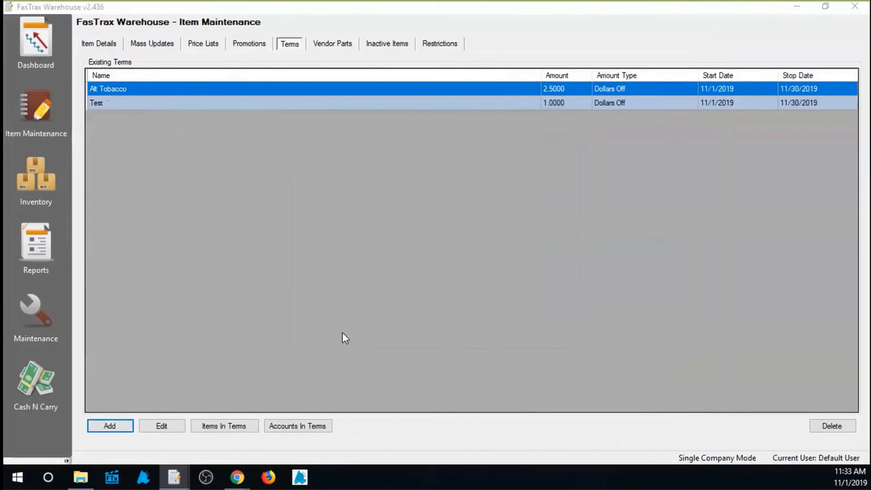
Open the Test term's details and try Percent Off as its discount type, switching back to Dollars Off.
{"action": "left_click", "coordinate": [120, 105]}
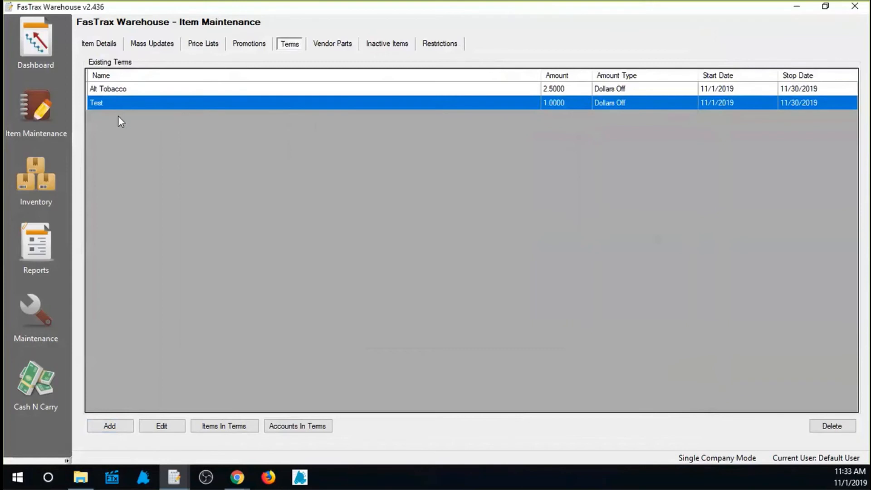
{"action": "left_click", "coordinate": [166, 428]}
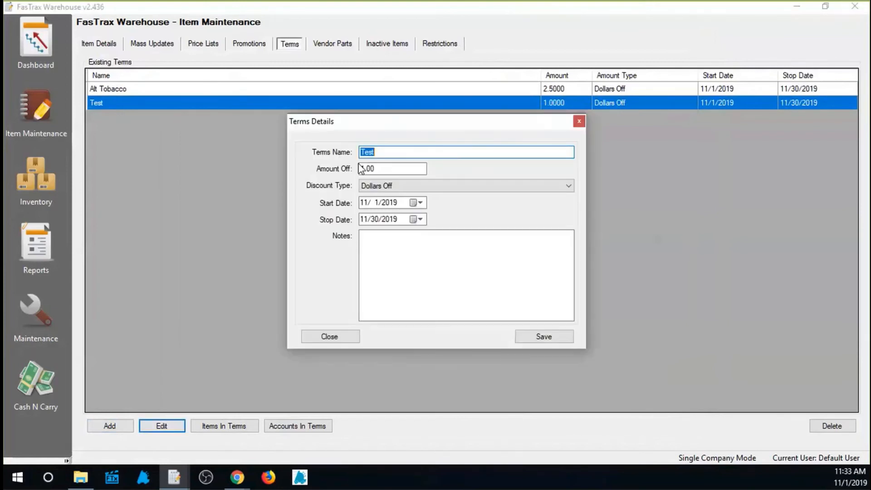
{"action": "left_click_drag", "start_coordinate": [405, 152], "coordinate": [331, 154]}
{"action": "key", "text": "Tab"}
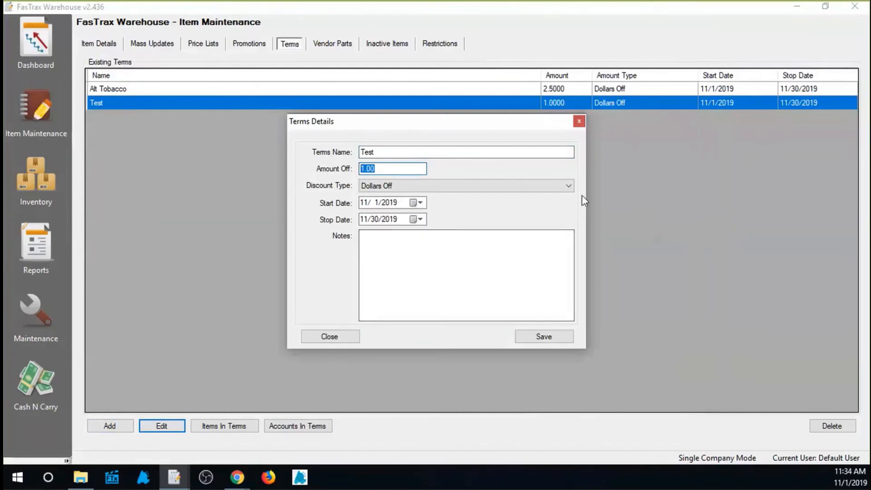
{"action": "left_click", "coordinate": [567, 186]}
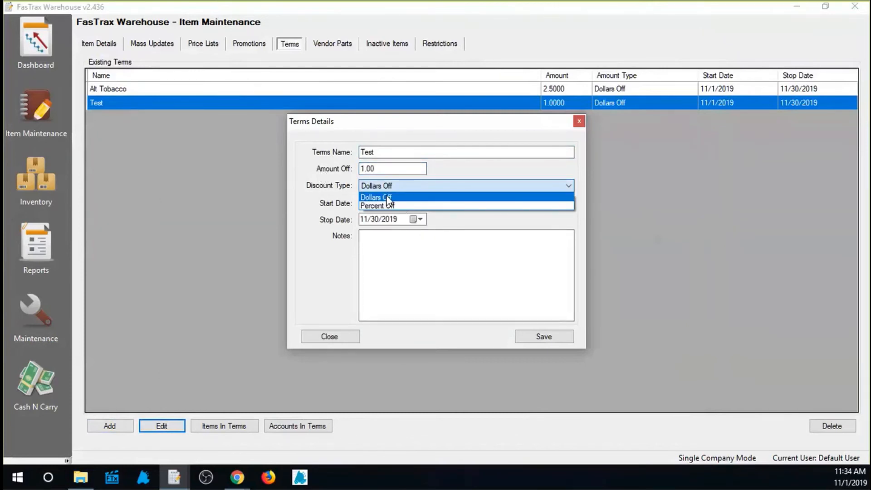
{"action": "left_click", "coordinate": [392, 206]}
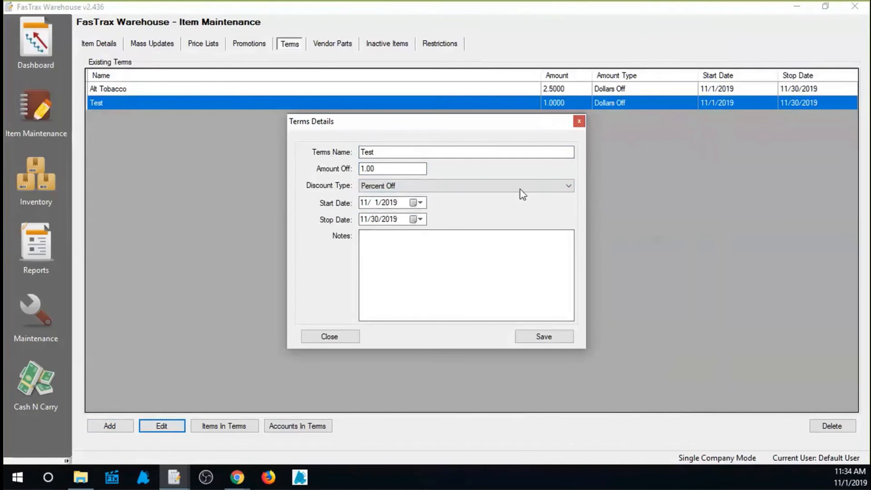
{"action": "left_click", "coordinate": [568, 186]}
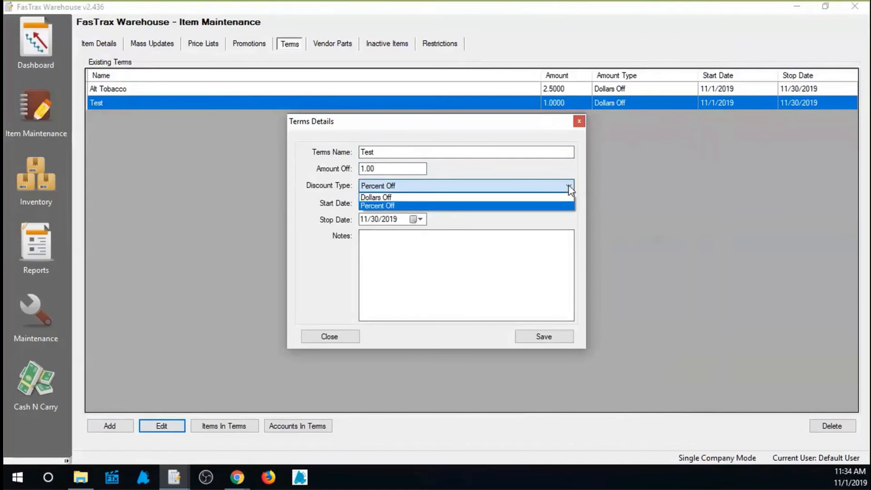
{"action": "left_click", "coordinate": [534, 202]}
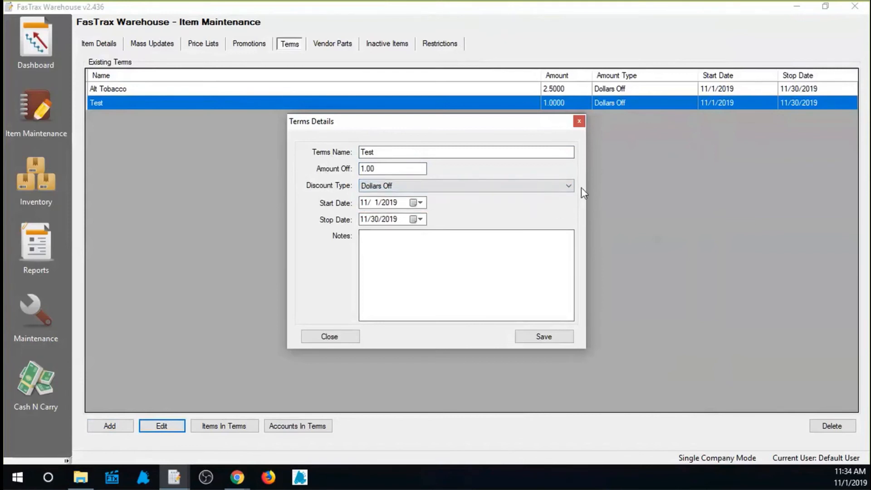
Check the start and stop date choices of the Test term and close its details without saving.
{"action": "left_click", "coordinate": [418, 203]}
{"action": "left_click", "coordinate": [418, 203]}
{"action": "left_click", "coordinate": [419, 219]}
{"action": "left_click", "coordinate": [421, 220]}
{"action": "left_click", "coordinate": [332, 337]}
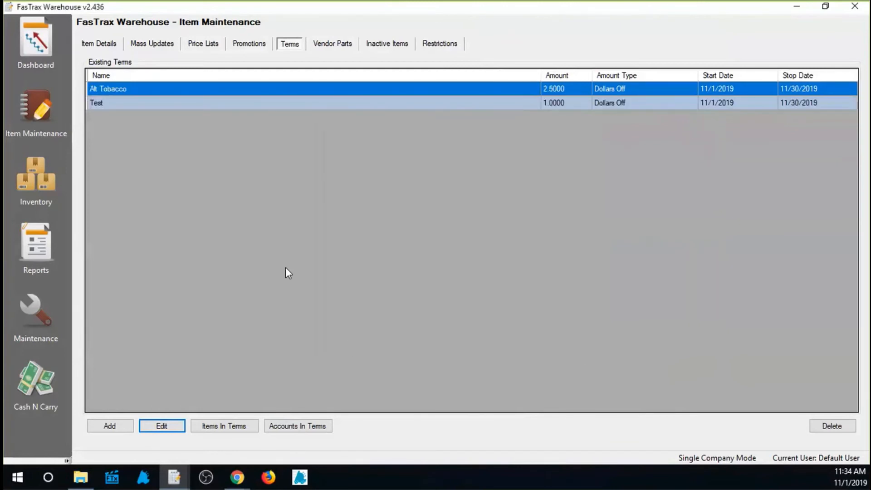
Check the items assigned to the Test term and where single item numbers are entered, and close the item list.
{"action": "left_click", "coordinate": [168, 102]}
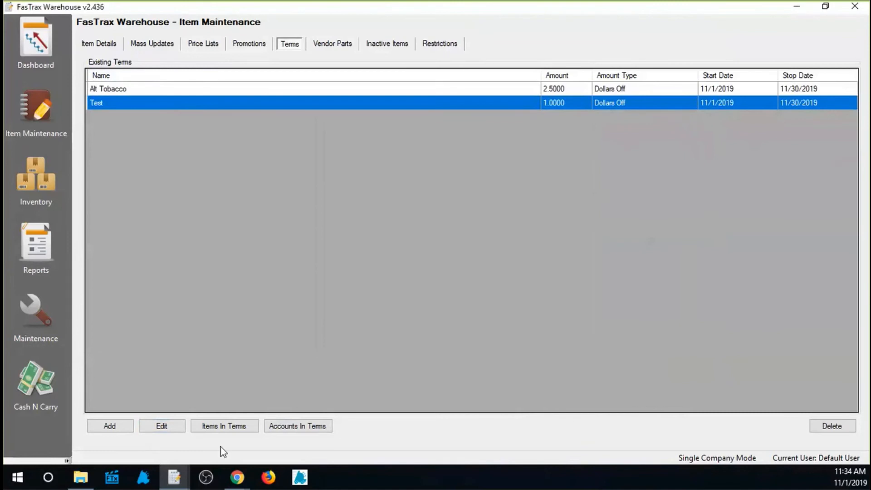
{"action": "left_click", "coordinate": [219, 429]}
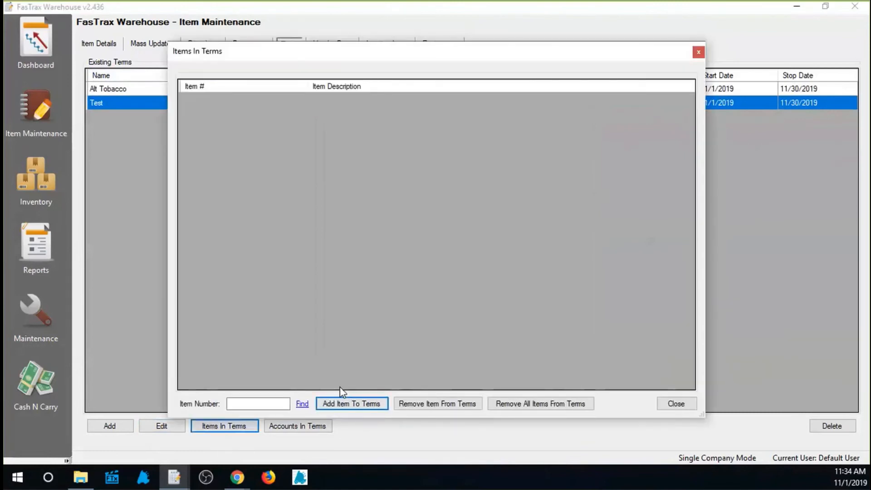
{"action": "left_click", "coordinate": [265, 403]}
{"action": "left_click", "coordinate": [676, 404]}
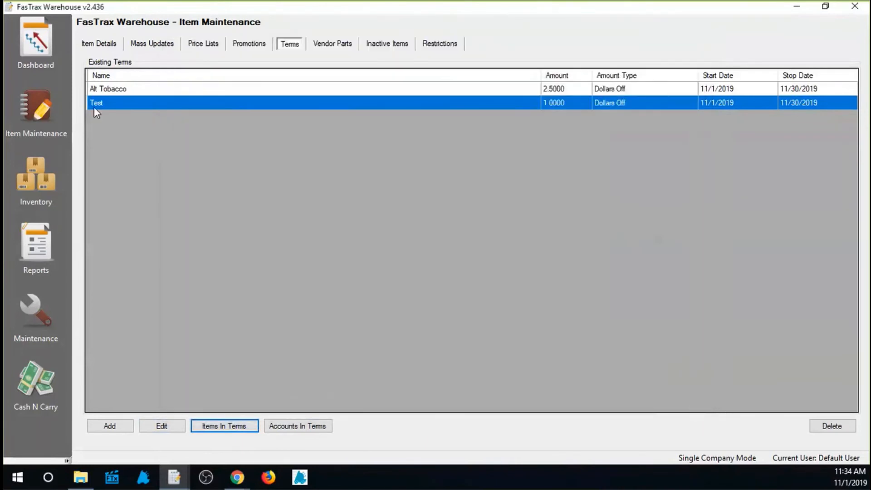
Add all items in the unfiltered mass update list to the Test term.
{"action": "left_click", "coordinate": [149, 43]}
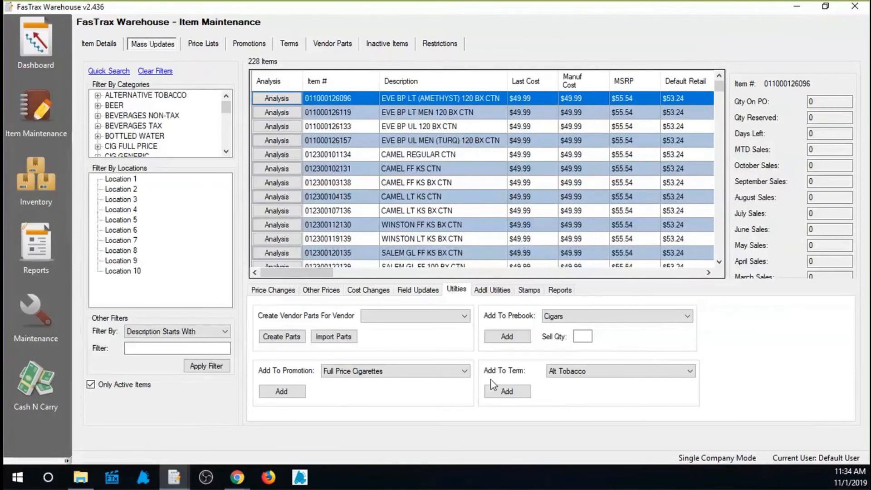
{"action": "left_click", "coordinate": [681, 371]}
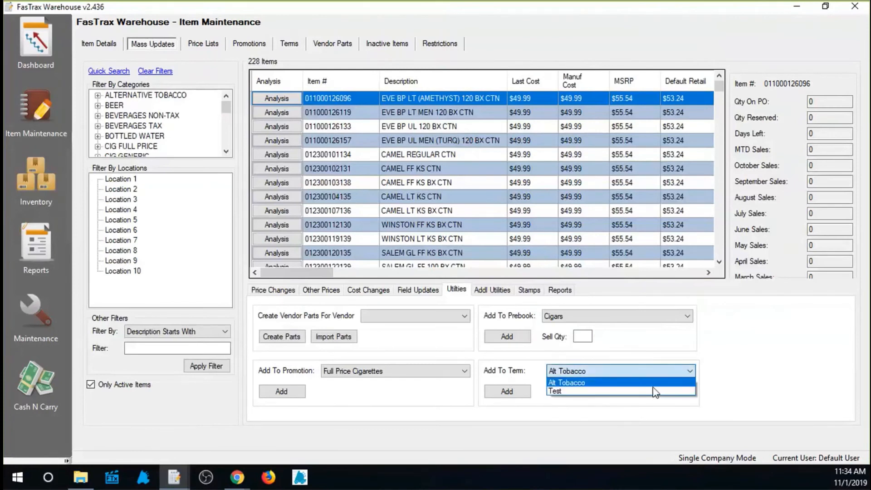
{"action": "left_click", "coordinate": [640, 391]}
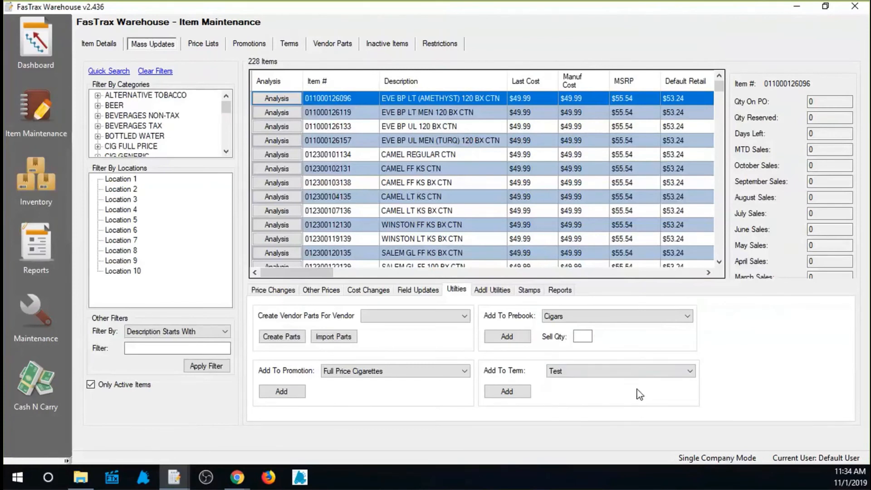
{"action": "left_click", "coordinate": [511, 392]}
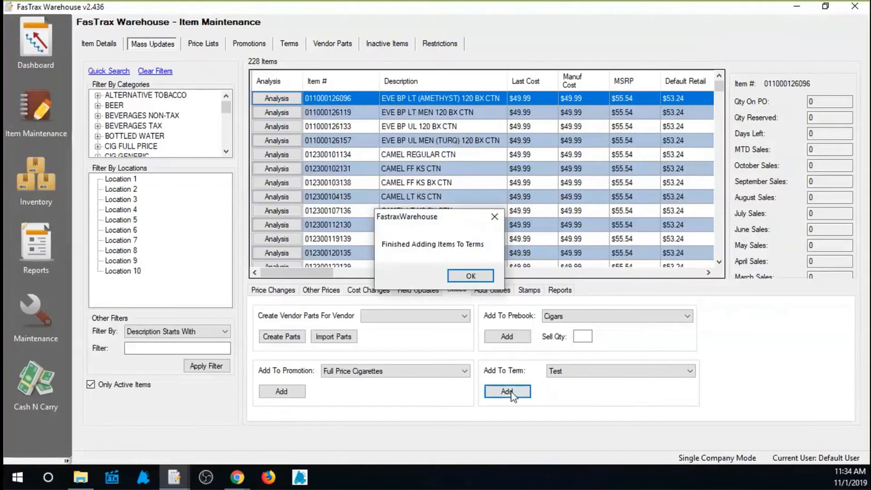
{"action": "left_click", "coordinate": [481, 279]}
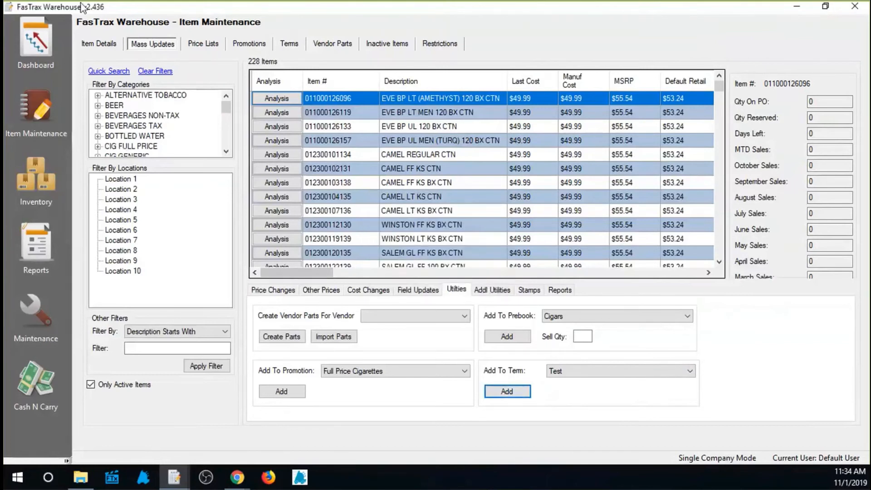
Return to the existing terms, review the items assigned to the Test term, and close the list.
{"action": "left_click", "coordinate": [288, 43]}
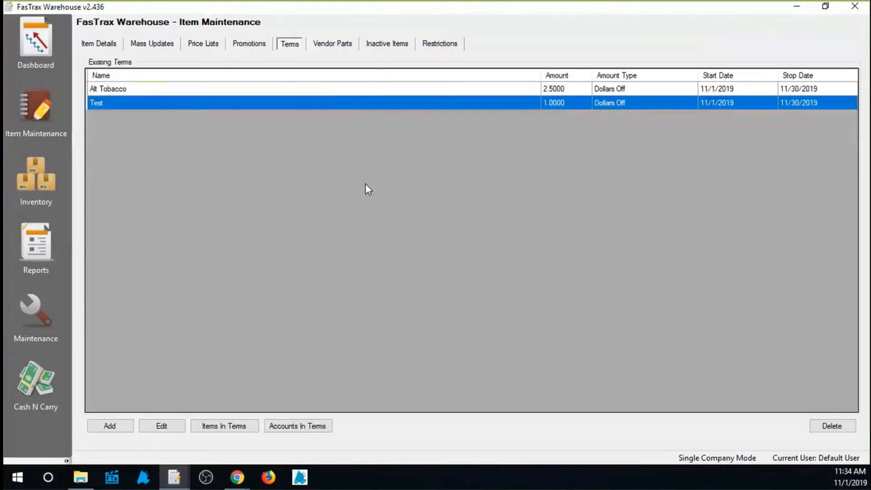
{"action": "left_click", "coordinate": [225, 429]}
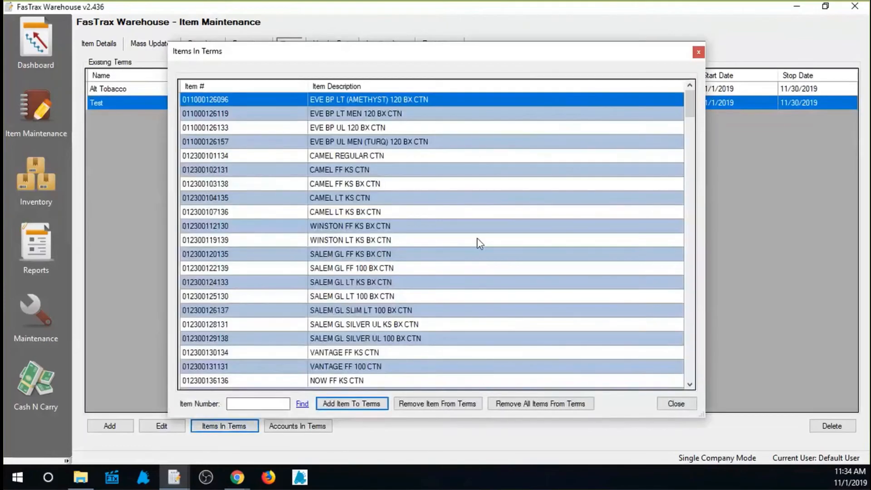
{"action": "left_click", "coordinate": [699, 53]}
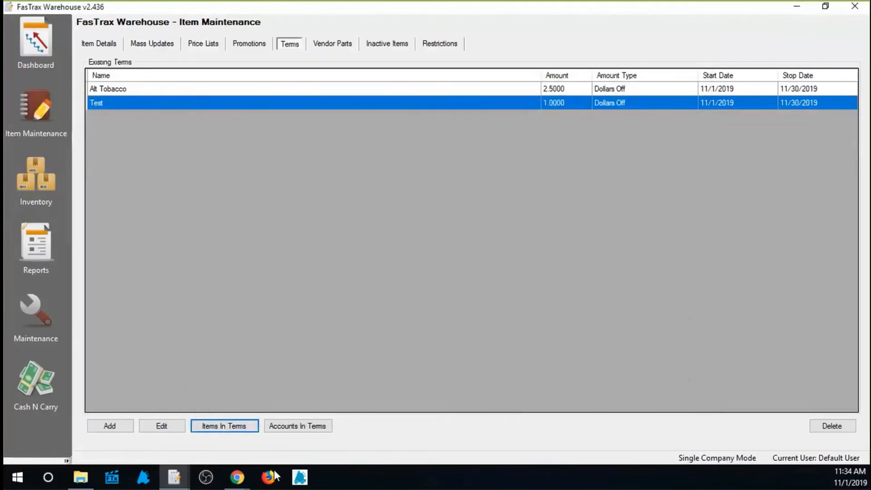
Add all accounts to the Test term and close its account list.
{"action": "left_click", "coordinate": [301, 429]}
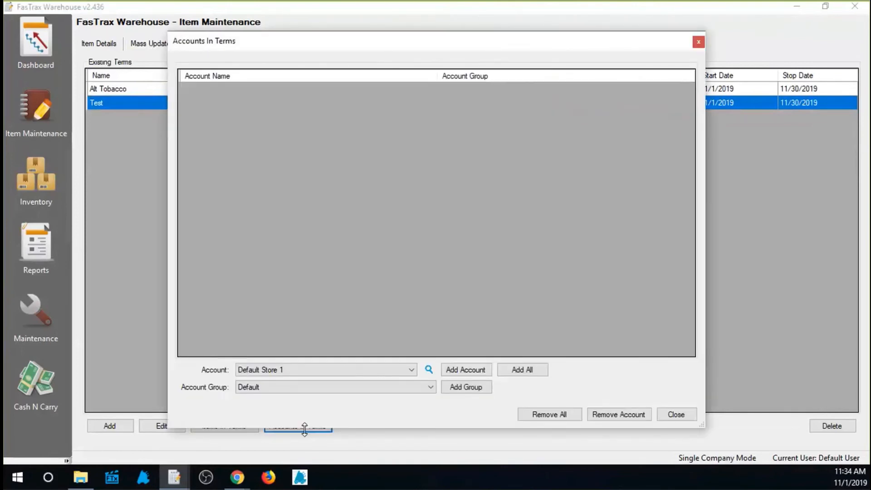
{"action": "left_click", "coordinate": [540, 371]}
{"action": "left_click", "coordinate": [454, 277]}
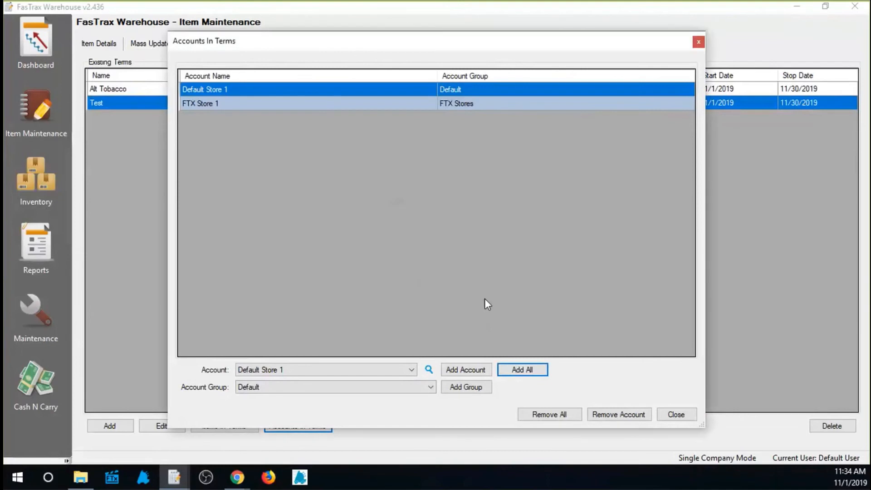
{"action": "left_click", "coordinate": [242, 93]}
{"action": "left_click", "coordinate": [237, 101]}
{"action": "left_click", "coordinate": [239, 92]}
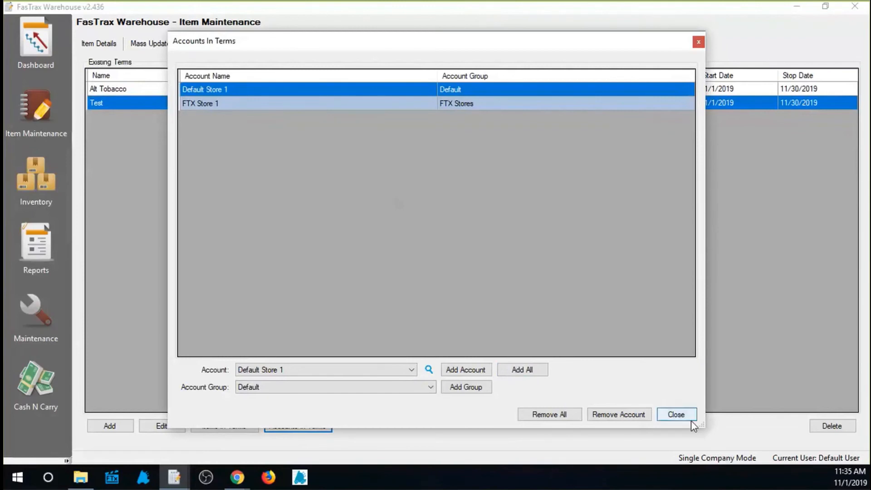
{"action": "left_click", "coordinate": [676, 414]}
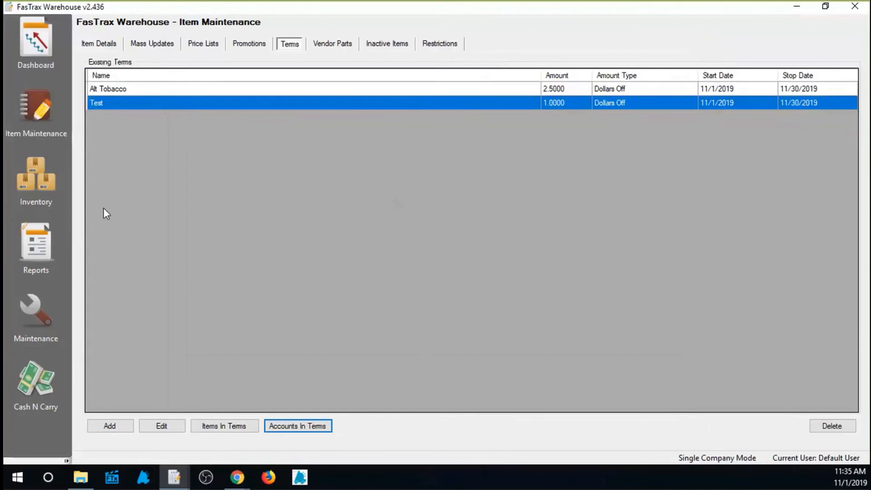
Create a new inventory order for the FTX Store 1 account.
{"action": "left_click", "coordinate": [48, 181]}
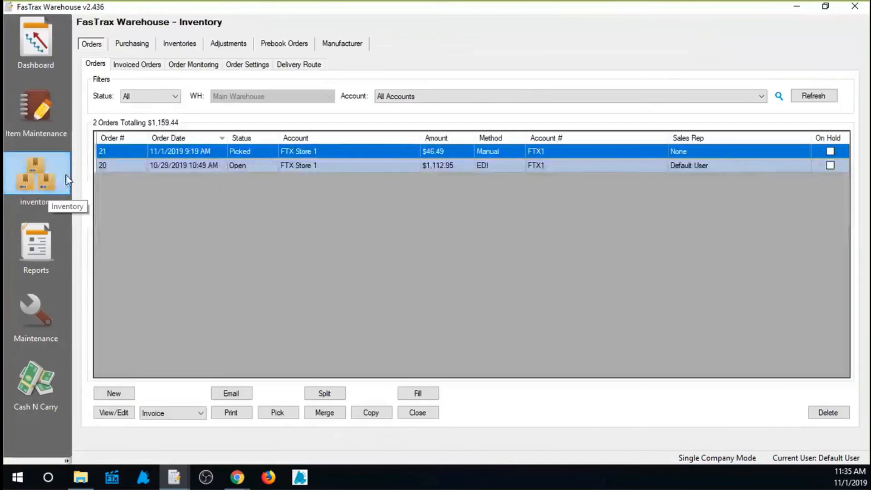
{"action": "left_click", "coordinate": [111, 391]}
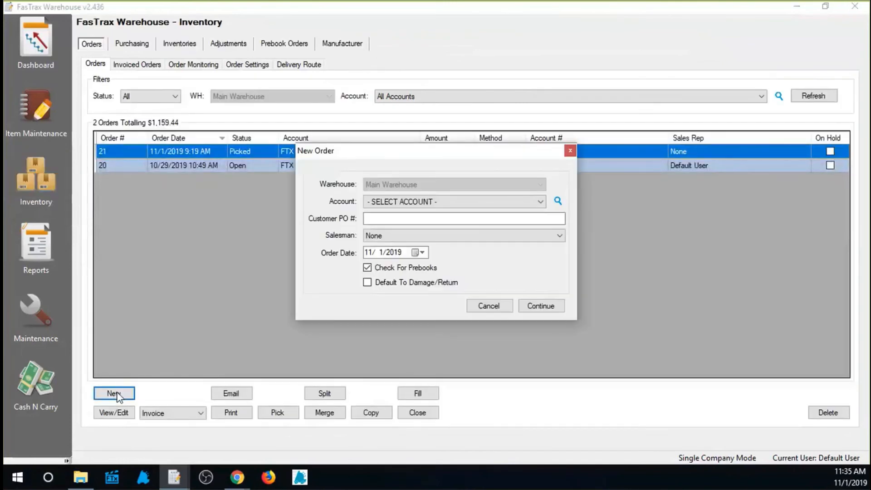
{"action": "left_click", "coordinate": [474, 204]}
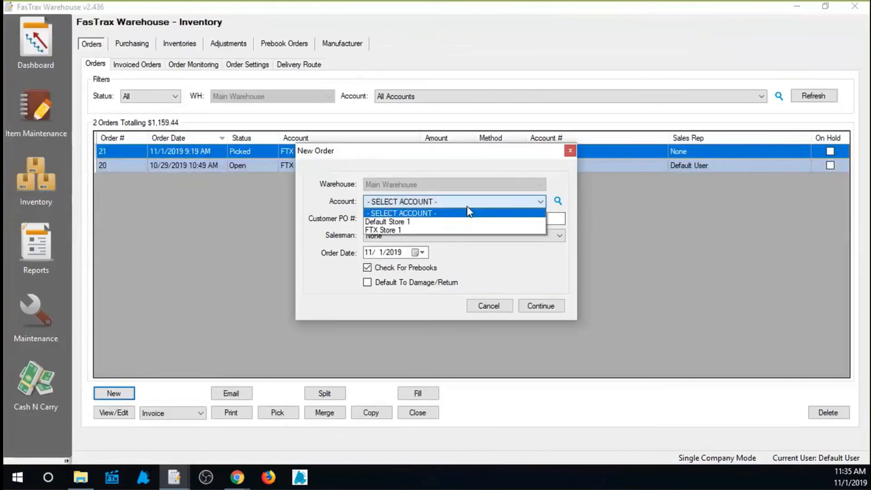
{"action": "left_click", "coordinate": [443, 225]}
{"action": "left_click", "coordinate": [407, 268]}
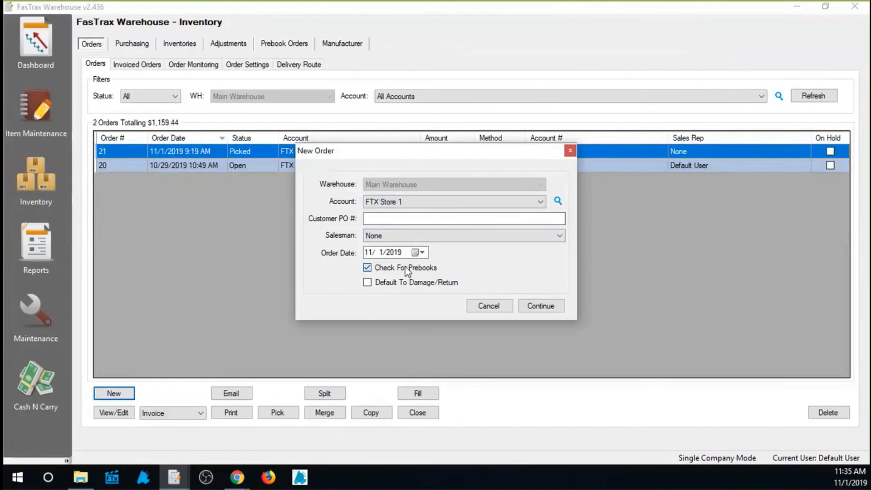
{"action": "left_click", "coordinate": [529, 302]}
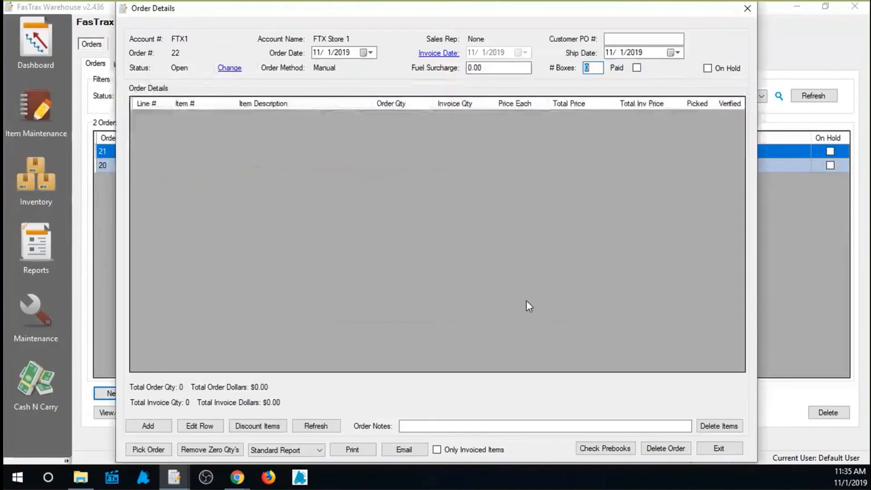
{"action": "left_click", "coordinate": [152, 427]}
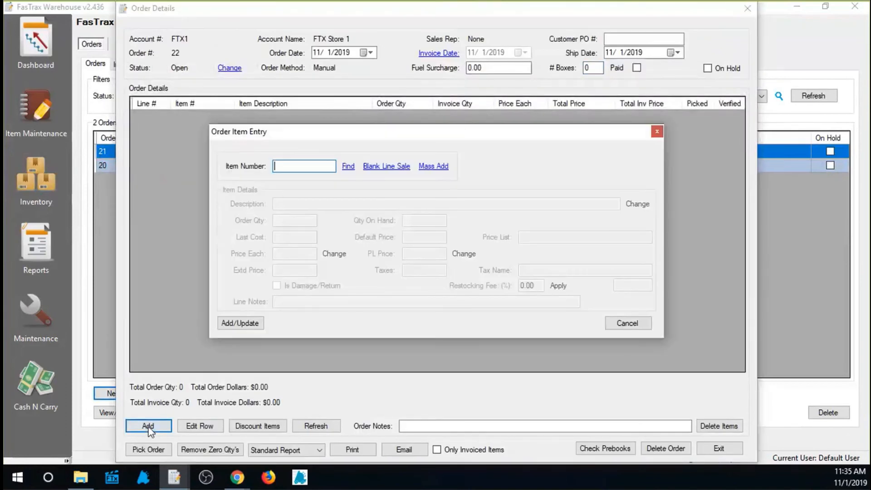
{"action": "type", "text": "012300112130"}
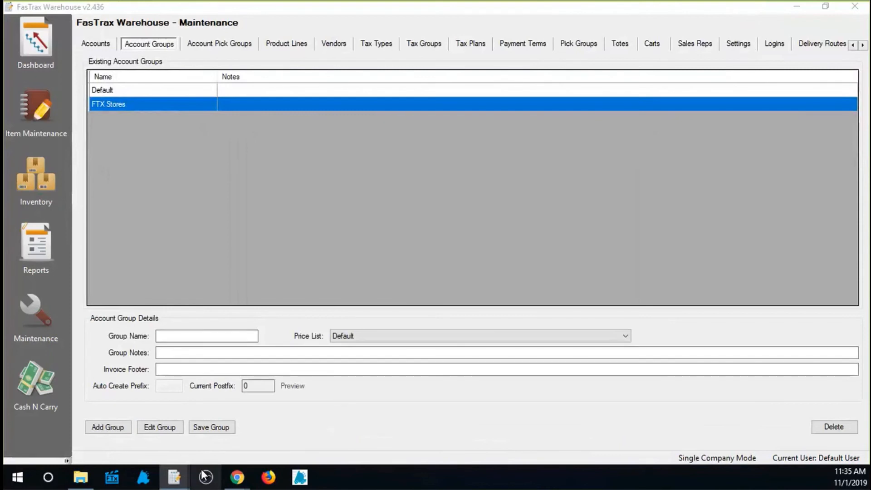
{"action": "mouse_move", "coordinate": [184, 471]}
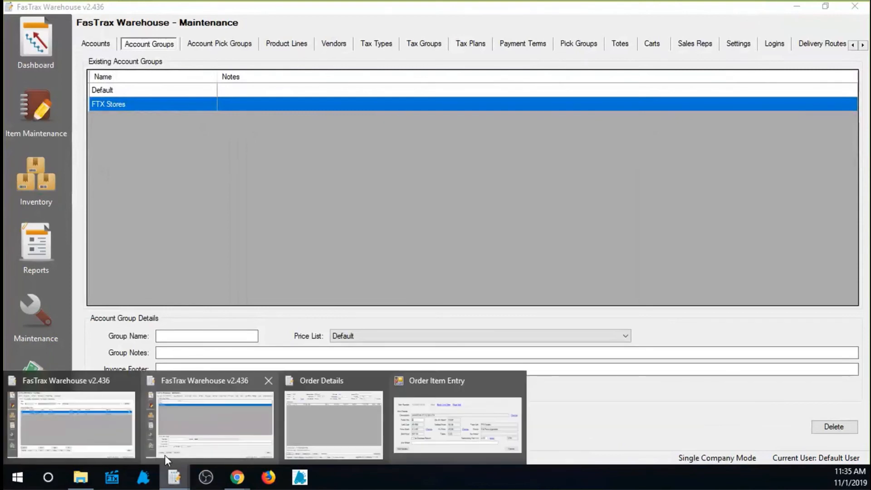
{"action": "left_click", "coordinate": [343, 437]}
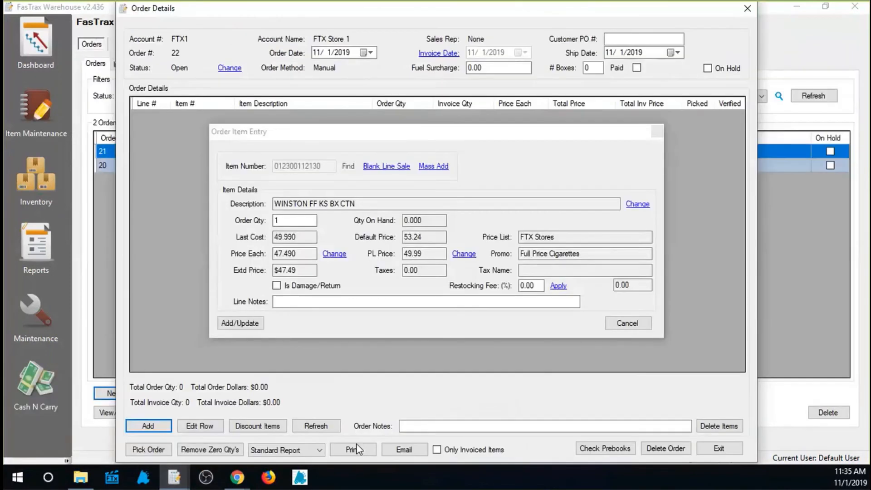
{"action": "left_click", "coordinate": [249, 323]}
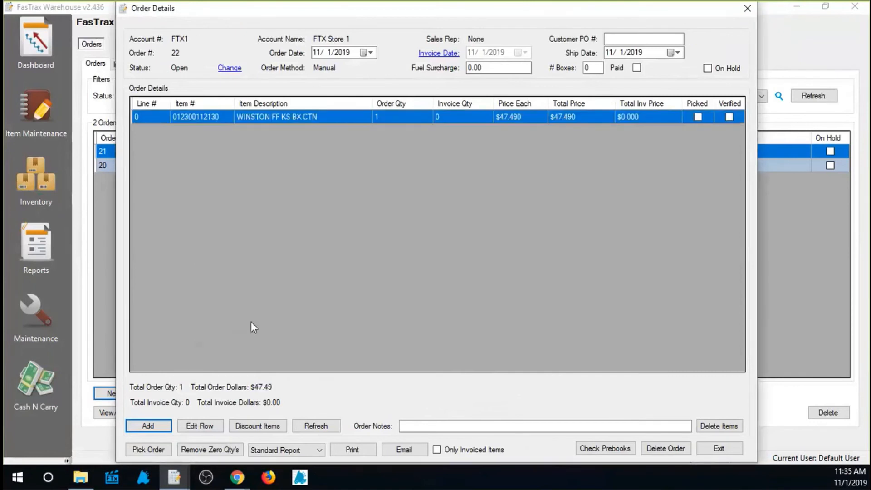
Fill the new FTX Store 1 order so the invoice quantity matches the order quantity, flag it as picked, and close its details.
{"action": "left_click", "coordinate": [148, 450]}
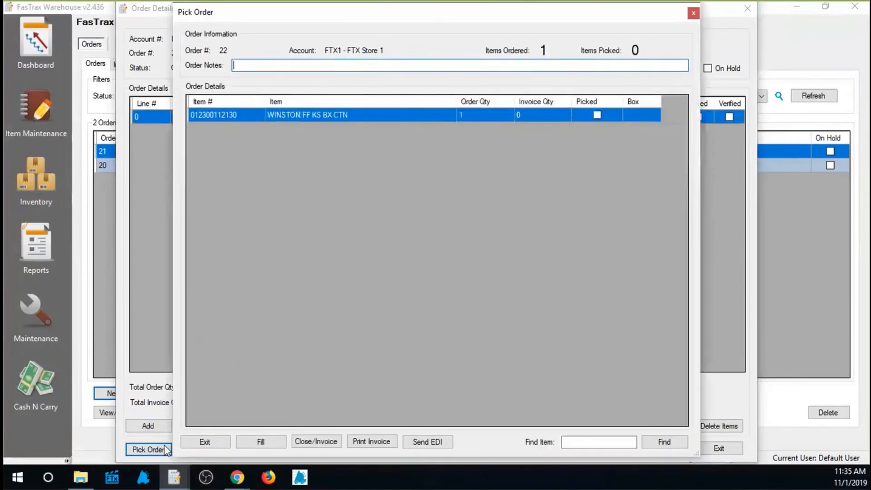
{"action": "left_click", "coordinate": [260, 441]}
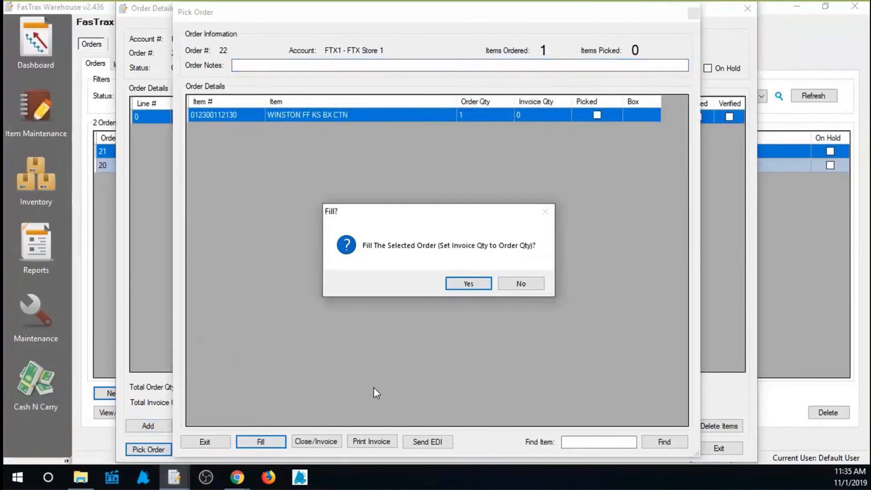
{"action": "left_click", "coordinate": [477, 285]}
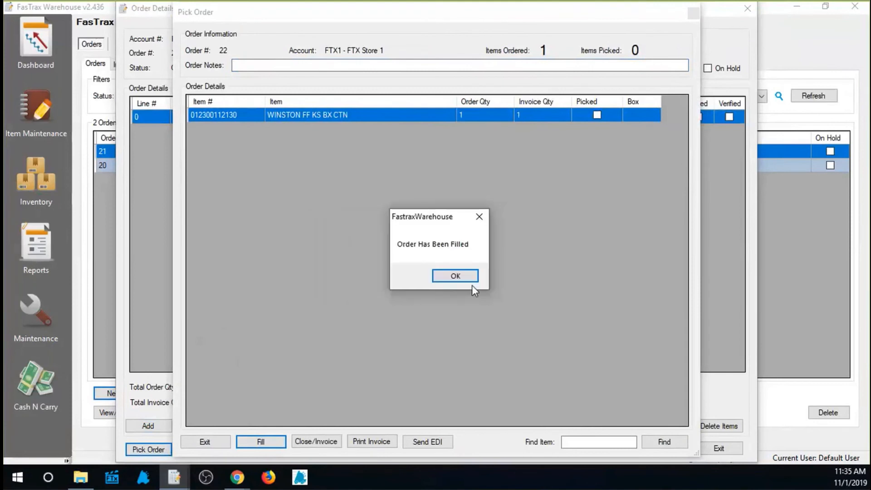
{"action": "left_click", "coordinate": [474, 279]}
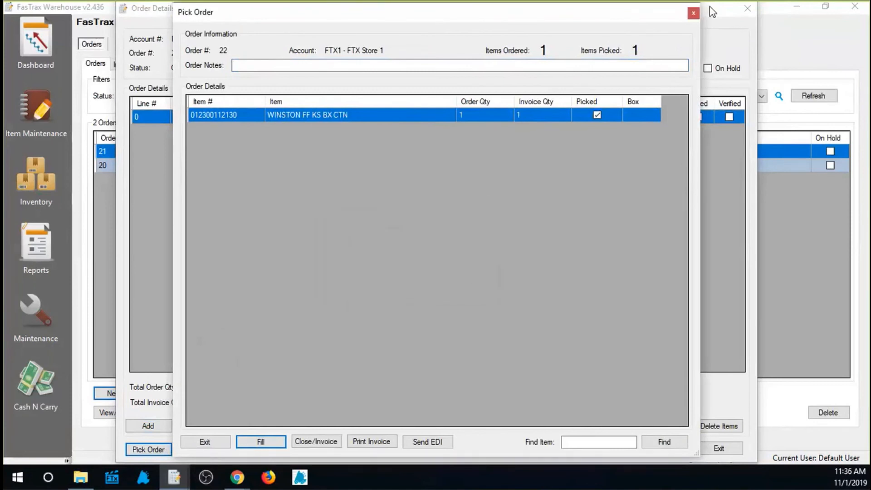
{"action": "left_click", "coordinate": [694, 13]}
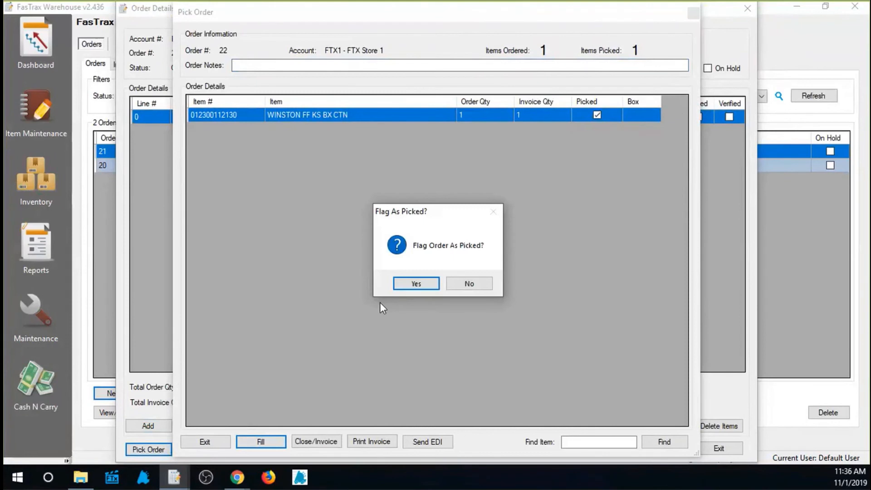
{"action": "left_click", "coordinate": [415, 285]}
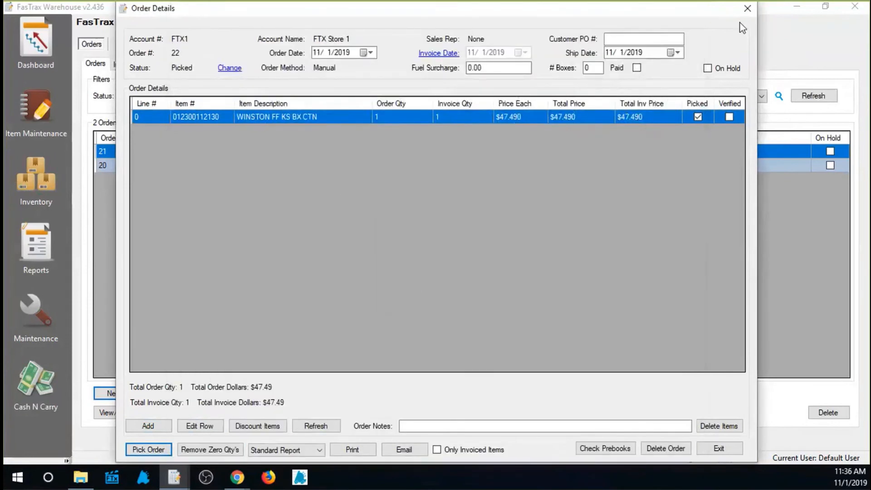
{"action": "left_click", "coordinate": [747, 9]}
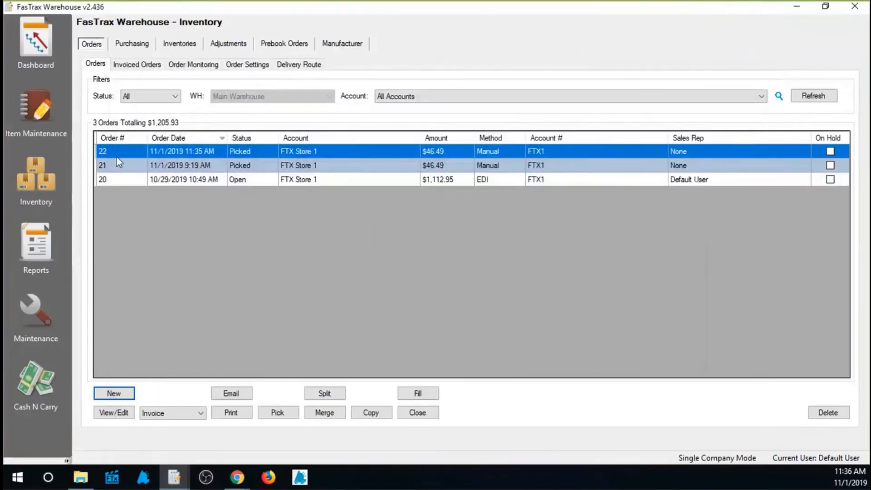
Generate the picked order's printout in Invoice Format, review its promotion and terms amounts full screen, and close the report and print options.
{"action": "left_click", "coordinate": [231, 413]}
{"action": "left_click", "coordinate": [395, 220]}
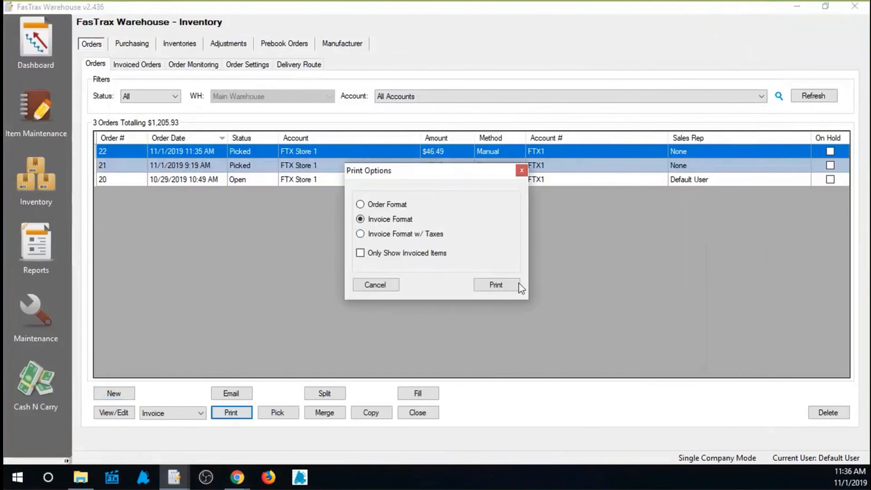
{"action": "left_click", "coordinate": [517, 287]}
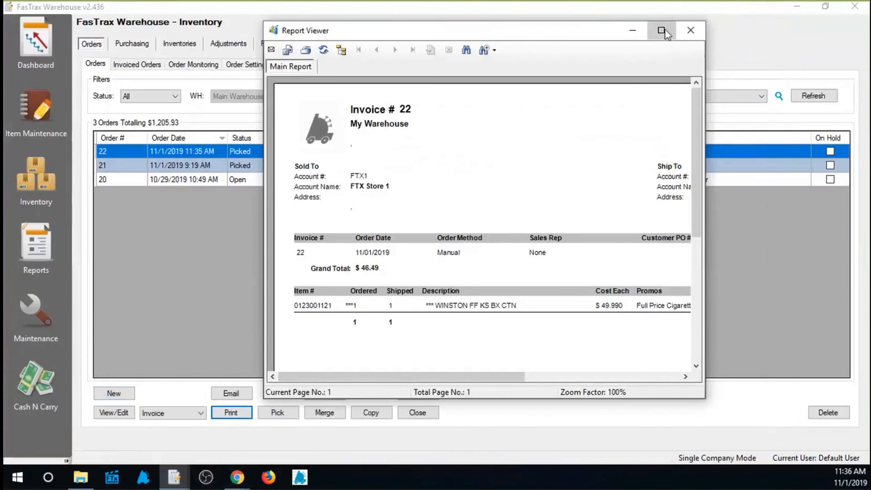
{"action": "left_click", "coordinate": [661, 29]}
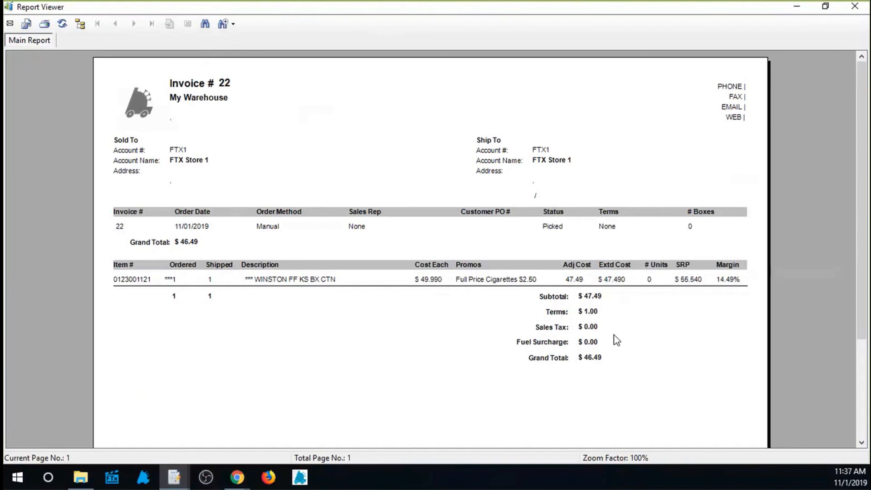
{"action": "left_click", "coordinate": [856, 8]}
{"action": "left_click", "coordinate": [370, 289]}
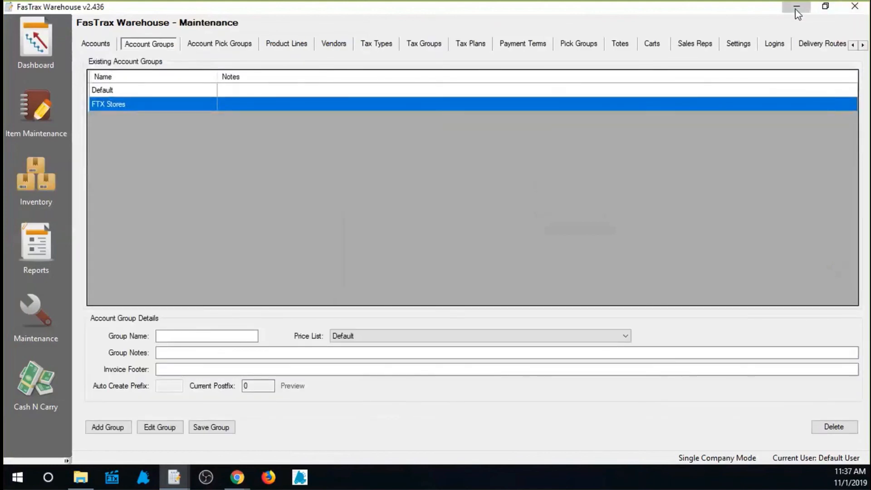
Switch to the FasTrax Solutions website in Chrome, return to its home page, and open the FTX Lifeline page.
{"action": "left_click", "coordinate": [796, 7]}
{"action": "scroll", "coordinate": [328, 157], "scroll_direction": "up", "scroll_amount": 5}
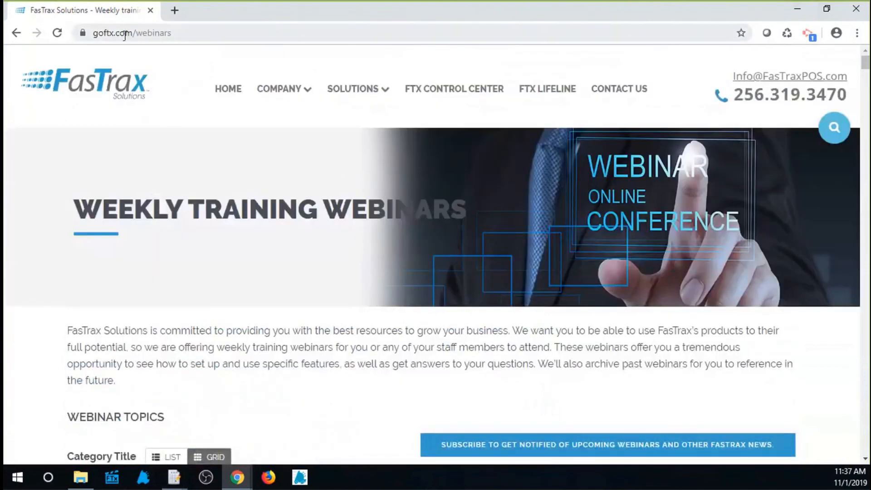
{"action": "left_click", "coordinate": [143, 84]}
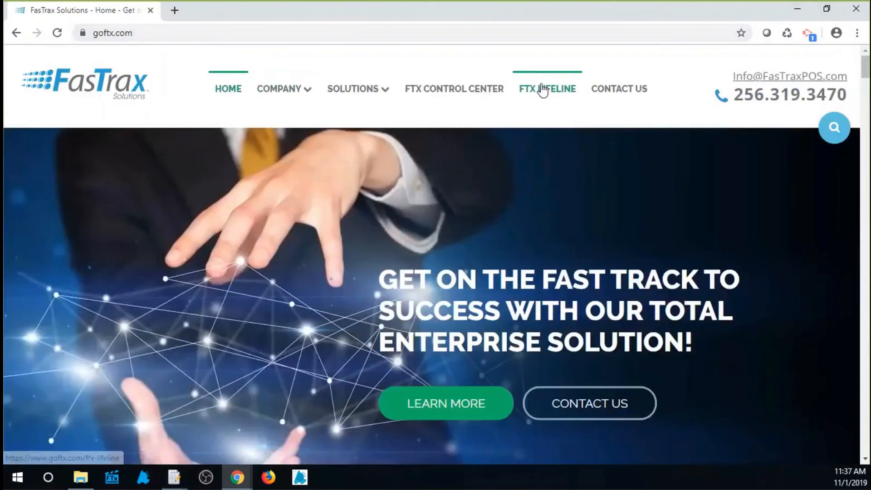
{"action": "left_click", "coordinate": [543, 90]}
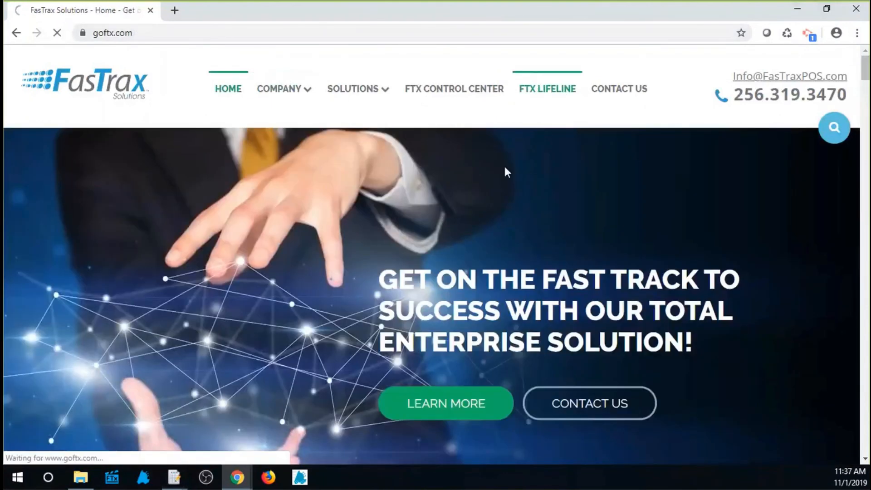
Open the weekly training webinars from the Lifeline product support options and look through the upcoming webinar sessions.
{"action": "scroll", "coordinate": [463, 181], "scroll_direction": "down", "scroll_amount": 20}
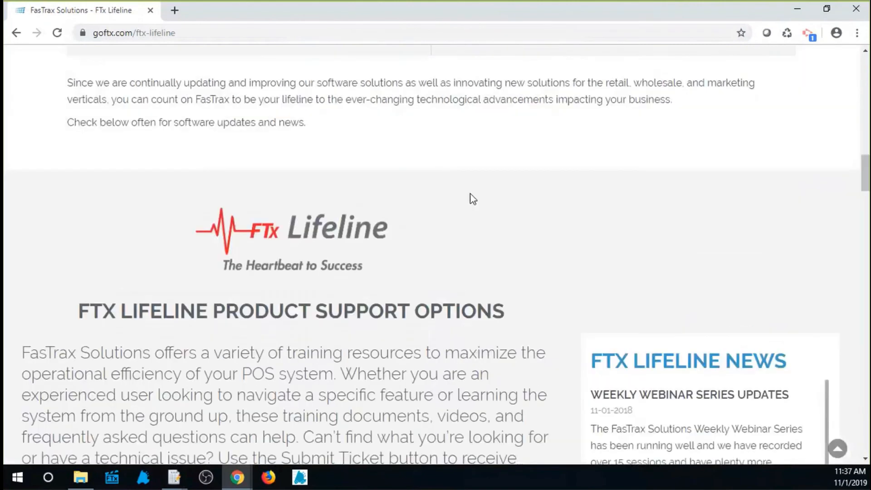
{"action": "scroll", "coordinate": [471, 194], "scroll_direction": "down", "scroll_amount": 7}
{"action": "scroll", "coordinate": [420, 241], "scroll_direction": "up", "scroll_amount": 4}
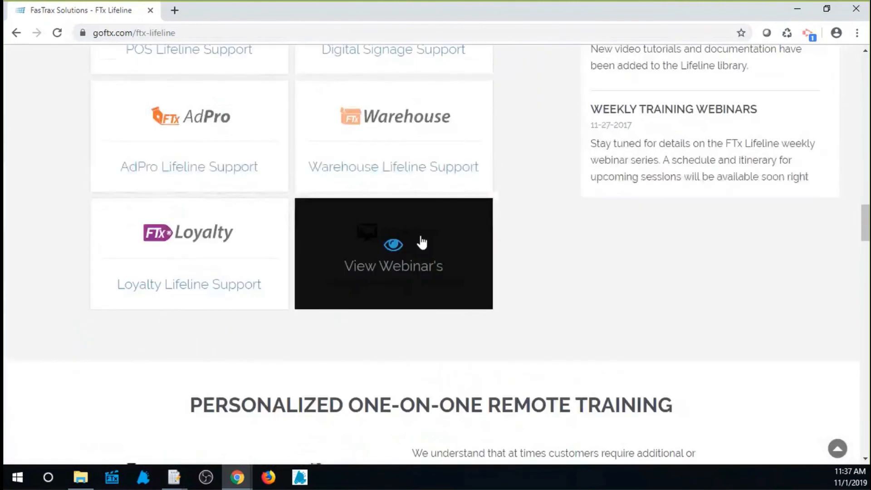
{"action": "left_click", "coordinate": [393, 245]}
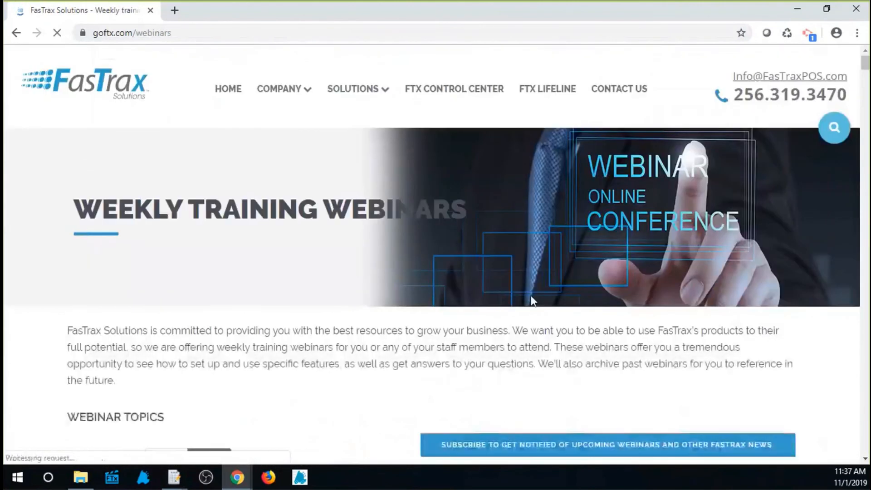
{"action": "scroll", "coordinate": [502, 309], "scroll_direction": "down", "scroll_amount": 10}
{"action": "scroll", "coordinate": [501, 308], "scroll_direction": "down", "scroll_amount": 3}
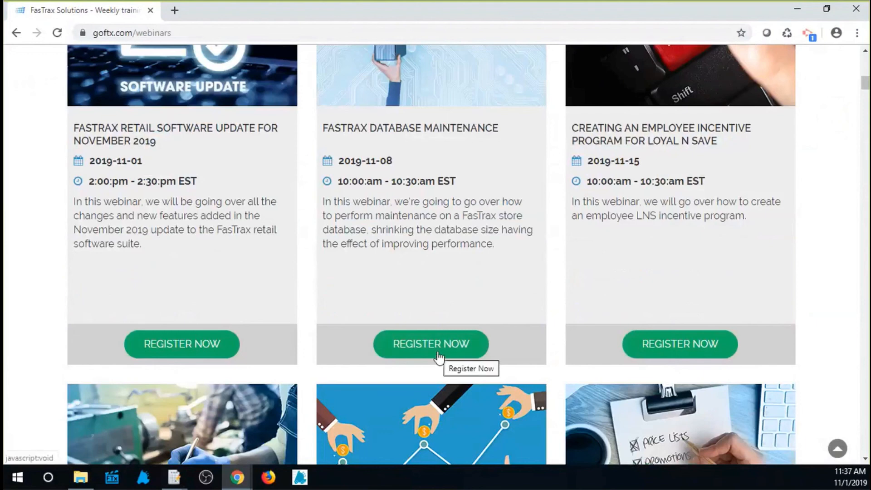
{"action": "scroll", "coordinate": [438, 357], "scroll_direction": "up", "scroll_amount": 3}
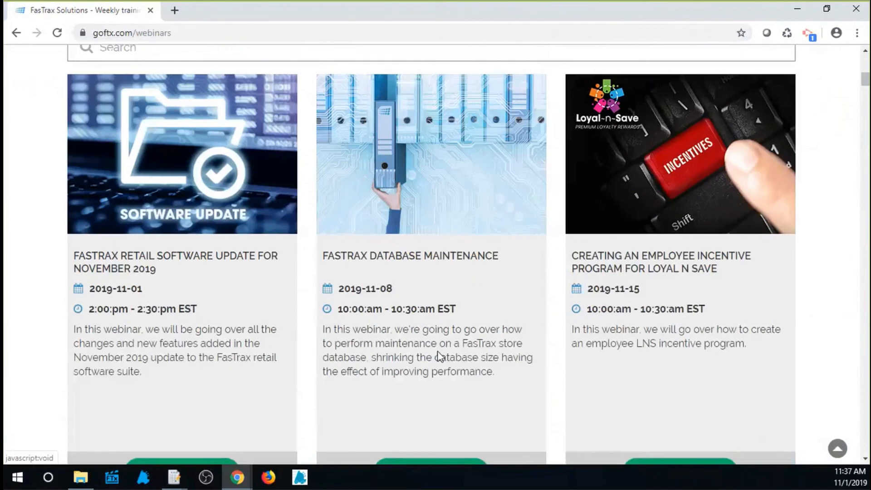